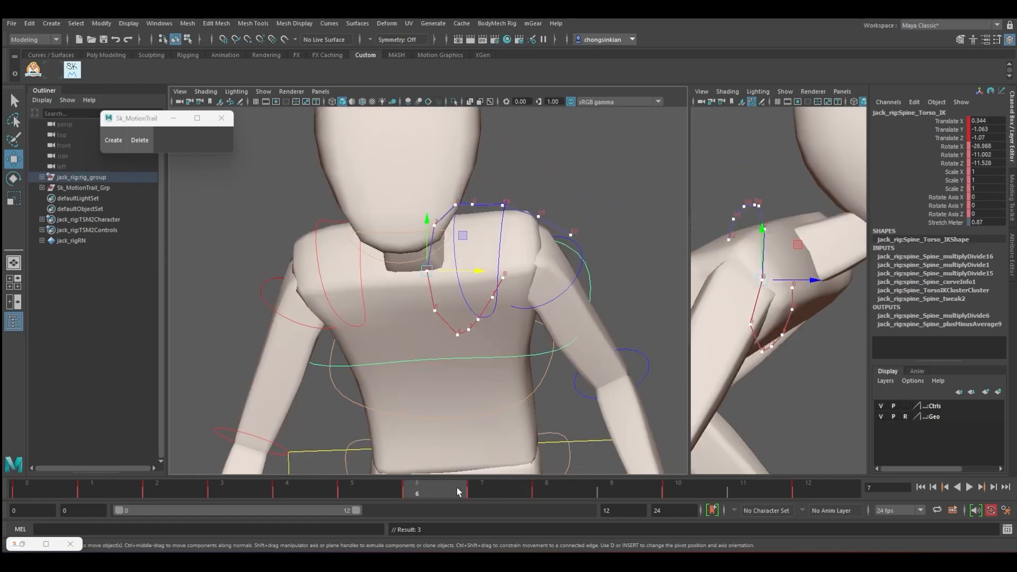
Reposition the torso IK control at frames 6, 5 and 4 to smooth the lower side of its motion trail.
{"action": "left_click", "coordinate": [758, 206]}
{"action": "left_click_drag", "start_coordinate": [759, 154], "coordinate": [758, 152]}
{"action": "left_click", "coordinate": [556, 484]}
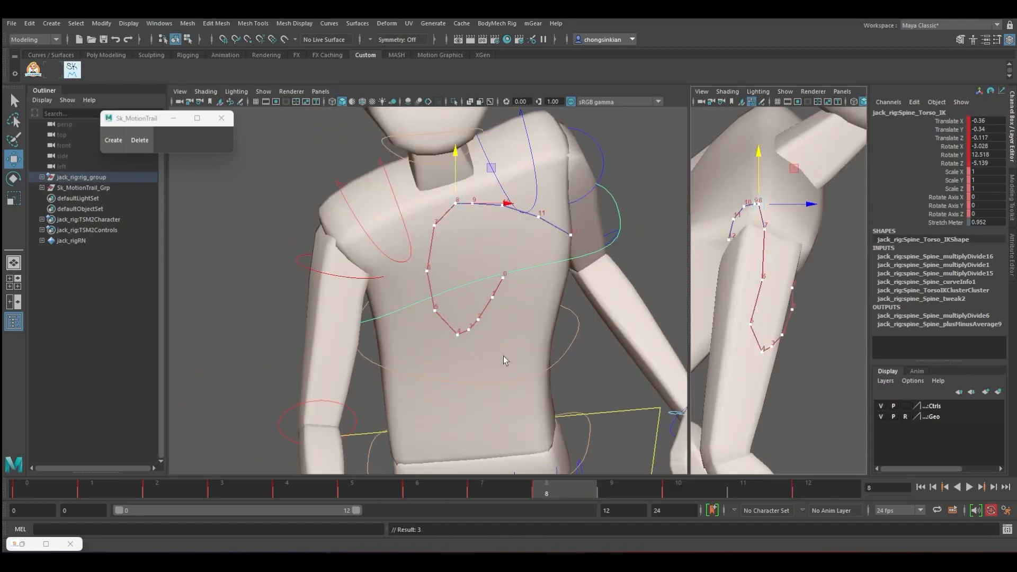
{"action": "left_click", "coordinate": [414, 491]}
{"action": "left_click_drag", "start_coordinate": [460, 236], "coordinate": [458, 222]}
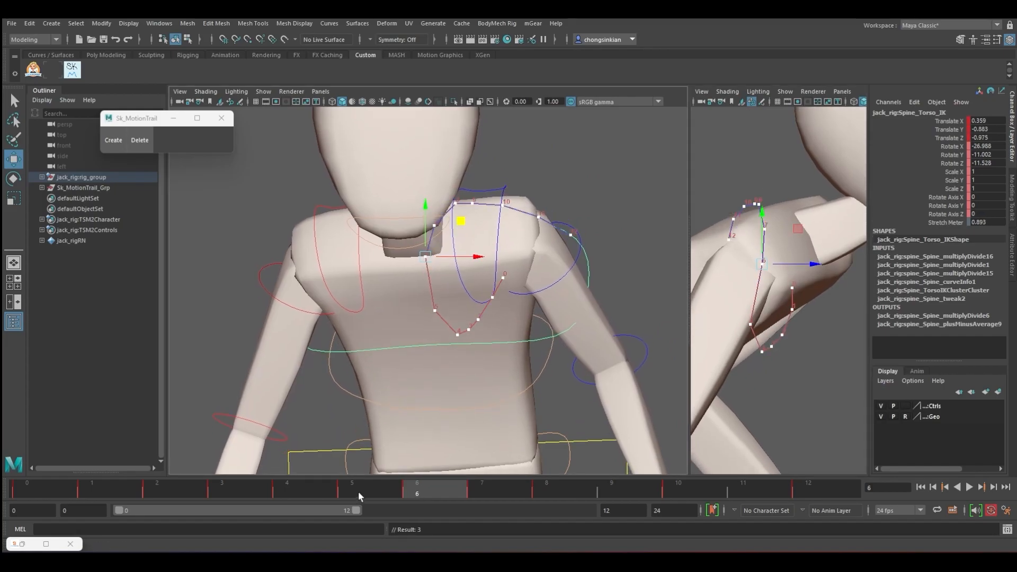
{"action": "left_click", "coordinate": [358, 495]}
{"action": "left_click_drag", "start_coordinate": [467, 275], "coordinate": [465, 262]}
{"action": "left_click", "coordinate": [305, 490]}
{"action": "left_click_drag", "start_coordinate": [490, 299], "coordinate": [484, 287]}
Reposition the torso IK control at frame 9 to round out the upper arc of its motion trail.
{"action": "left_click", "coordinate": [600, 490]}
{"action": "left_click_drag", "start_coordinate": [508, 168], "coordinate": [517, 161]}
{"action": "left_click_drag", "start_coordinate": [538, 169], "coordinate": [538, 163]}
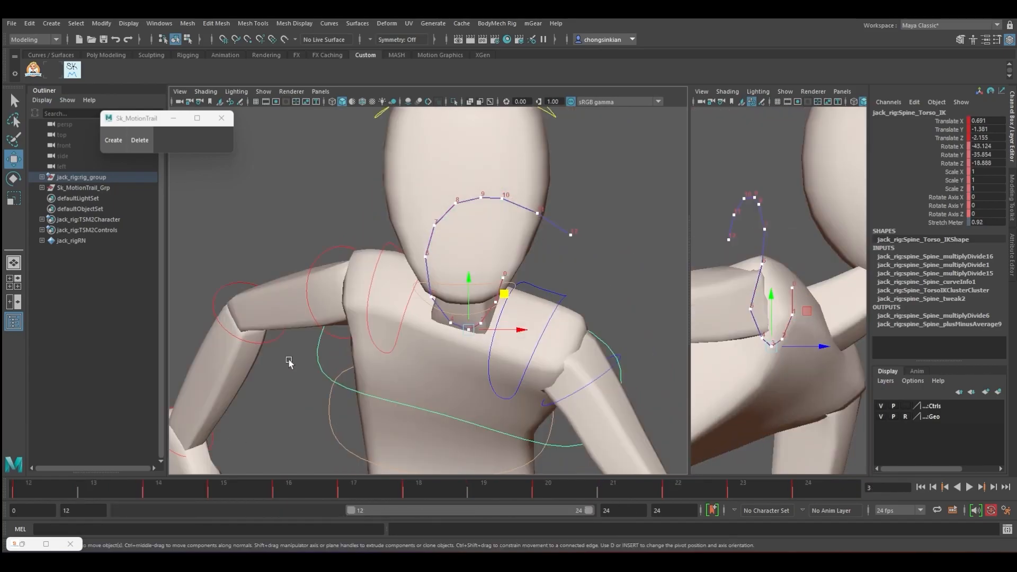
{"action": "left_click", "coordinate": [132, 150]}
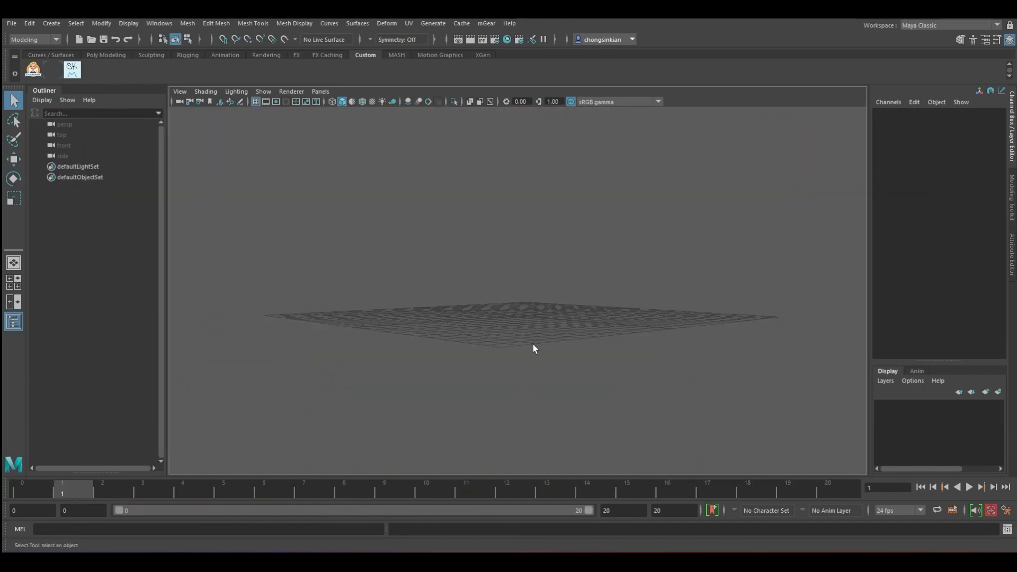
Create a polygon sphere and, in the left view, raise it to about 1.02 in Y.
{"action": "left_click_drag", "start_coordinate": [533, 347], "coordinate": [503, 360], "text": "alt"}
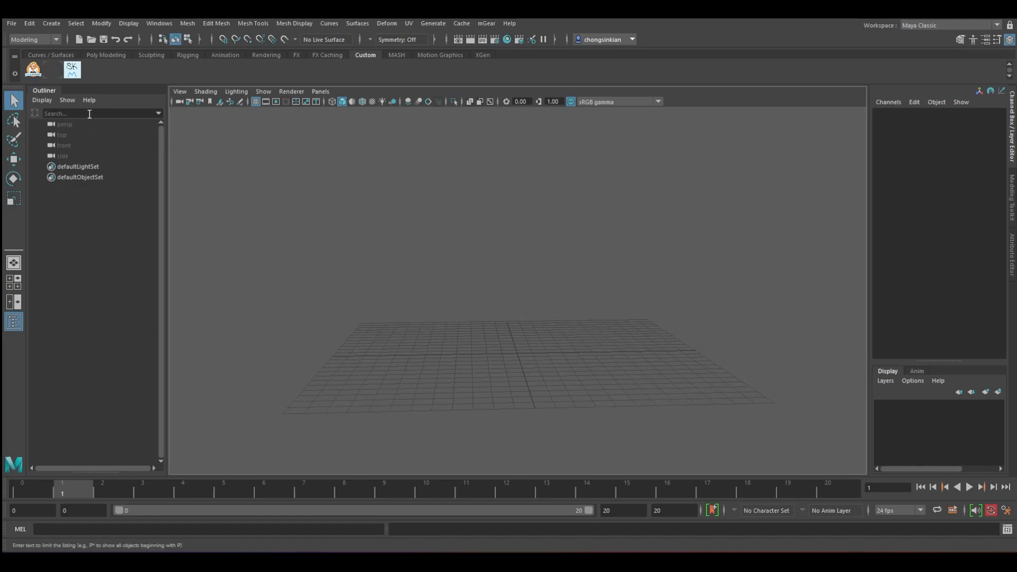
{"action": "left_click", "coordinate": [106, 55]}
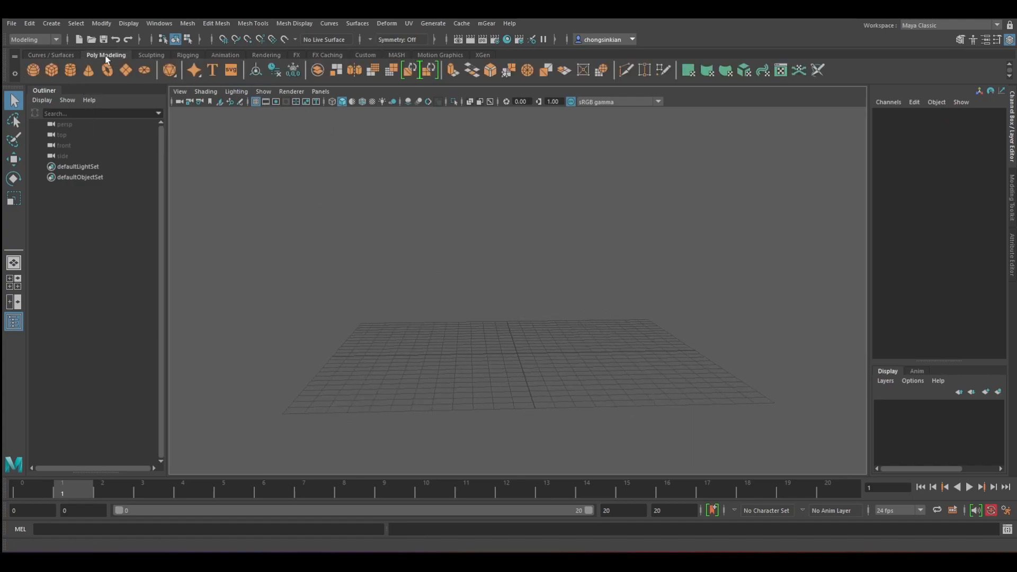
{"action": "left_click", "coordinate": [33, 70]}
{"action": "key", "text": "w"}
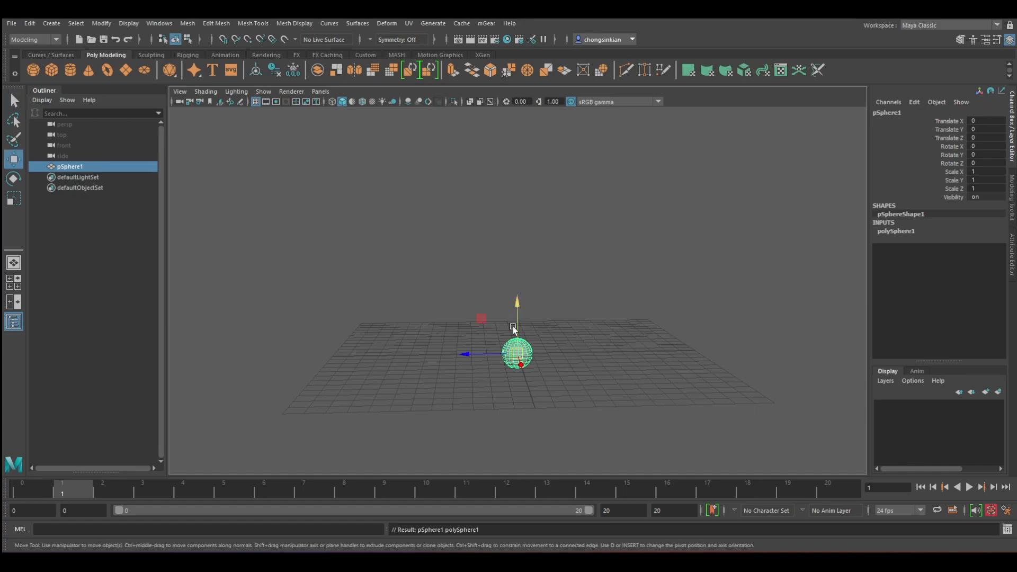
{"action": "key", "text": "space"}
{"action": "left_click_drag", "start_coordinate": [531, 354], "coordinate": [511, 286]}
{"action": "left_click_drag", "start_coordinate": [512, 245], "coordinate": [520, 218]}
Animate the sphere moving from about -9.96 in Z at frame 0 to about 11.17 at frame 20, and play it back.
{"action": "left_click", "coordinate": [35, 490]}
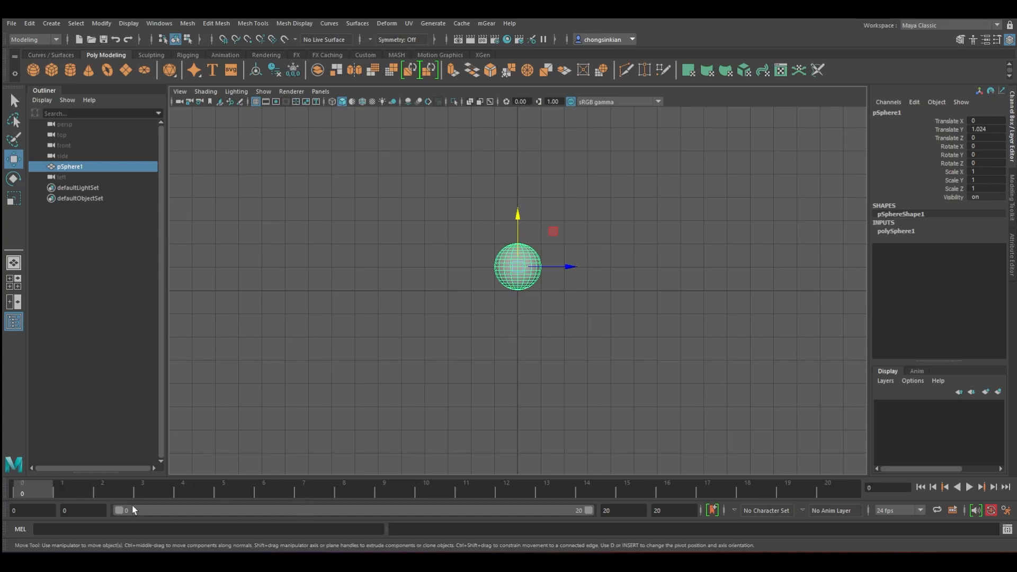
{"action": "left_click_drag", "start_coordinate": [572, 269], "coordinate": [339, 260]}
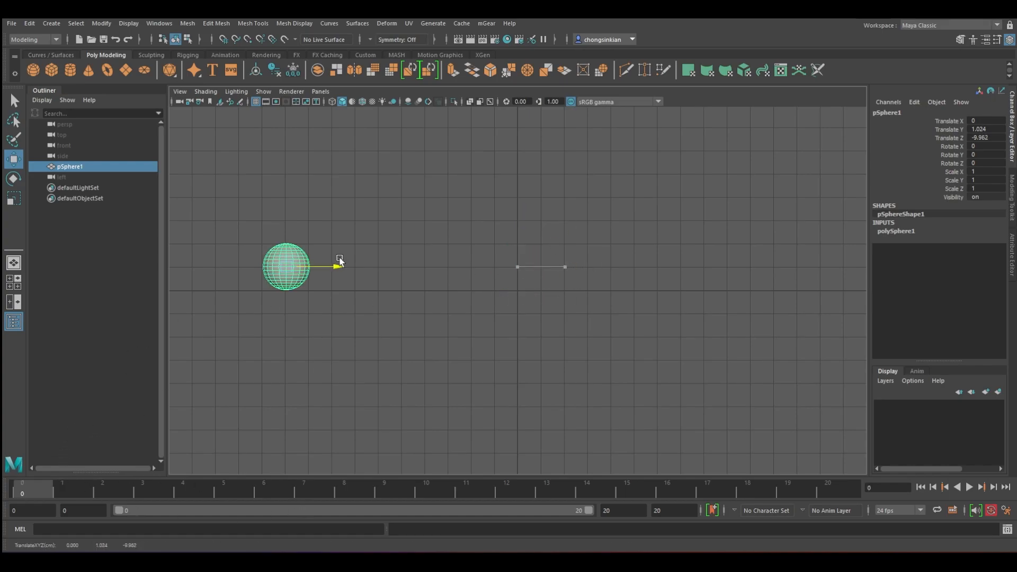
{"action": "key", "text": "s"}
{"action": "left_click_drag", "start_coordinate": [34, 488], "coordinate": [837, 489]}
{"action": "left_click_drag", "start_coordinate": [334, 266], "coordinate": [834, 268]}
{"action": "middle_click_drag", "start_coordinate": [576, 318], "coordinate": [519, 383], "text": "alt"}
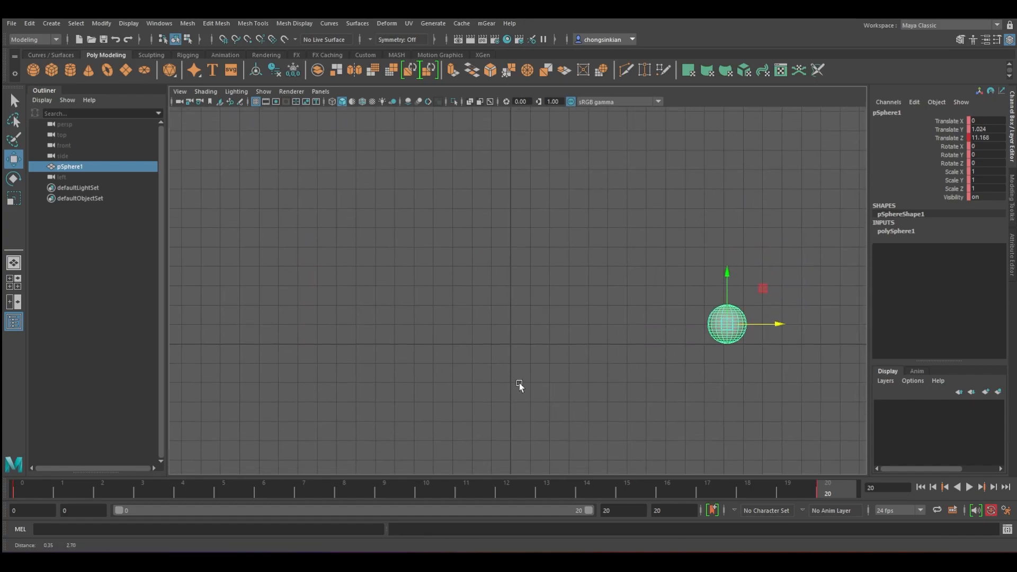
{"action": "key", "text": "alt+v"}
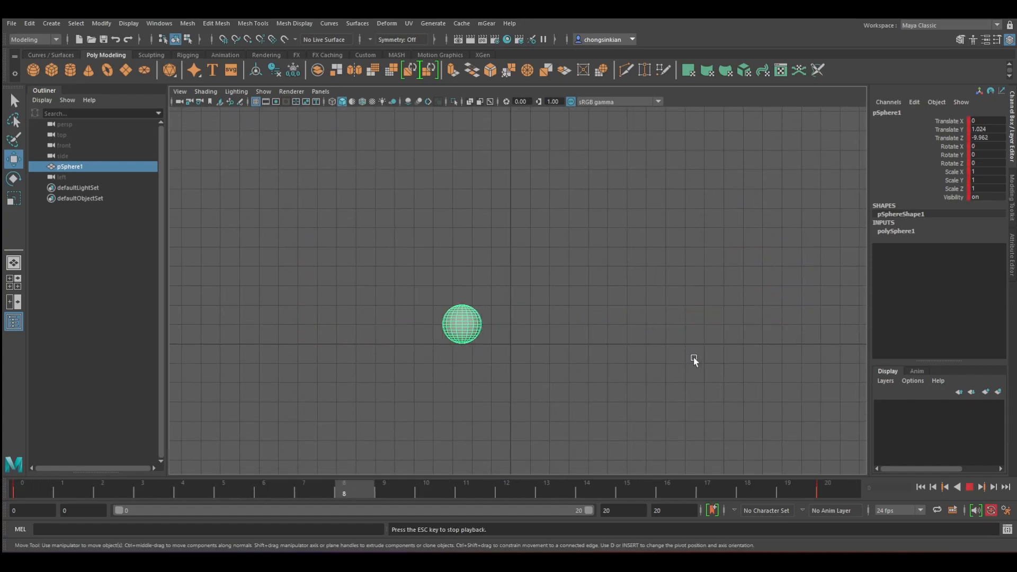
{"action": "key", "text": "Escape"}
Raise the sphere to about 15.1 in Y at frame 10, set it to about 1.09 at frame 20, and play it back.
{"action": "left_click", "coordinate": [437, 491]}
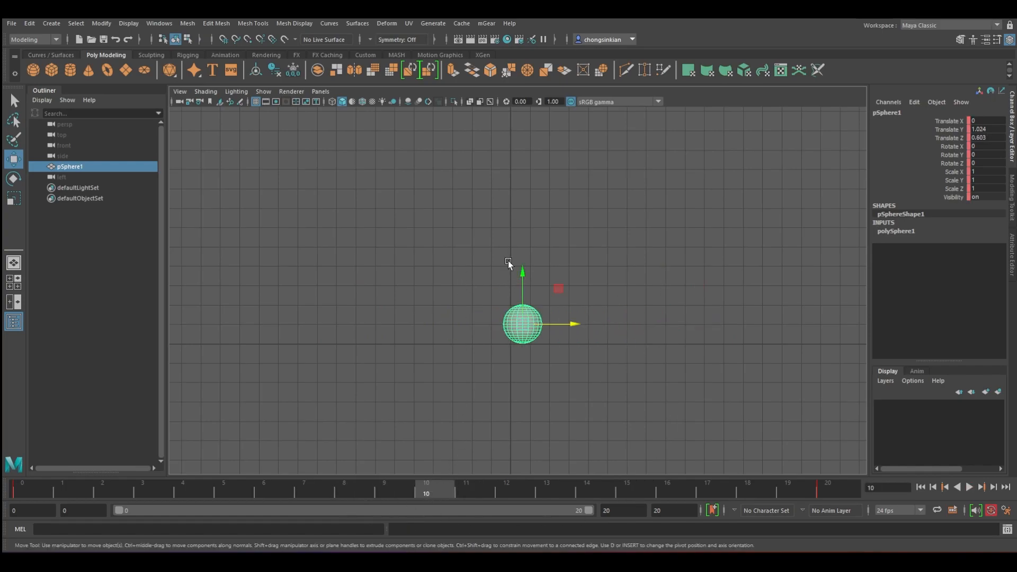
{"action": "key", "text": "alt+v"}
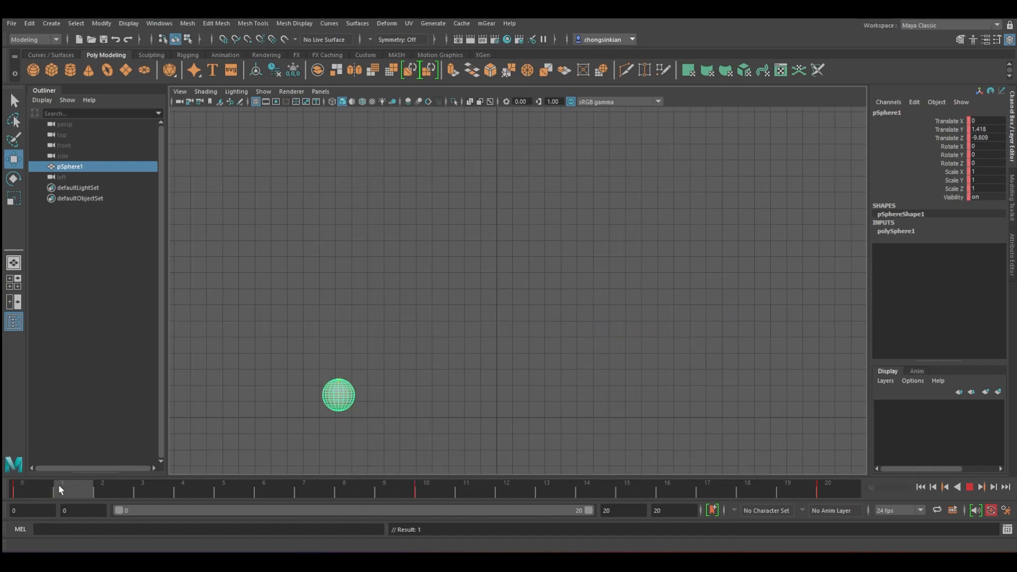
{"action": "left_click_drag", "start_coordinate": [185, 489], "coordinate": [827, 490]}
{"action": "left_click_drag", "start_coordinate": [682, 132], "coordinate": [688, 352]}
{"action": "key", "text": "alt+v"}
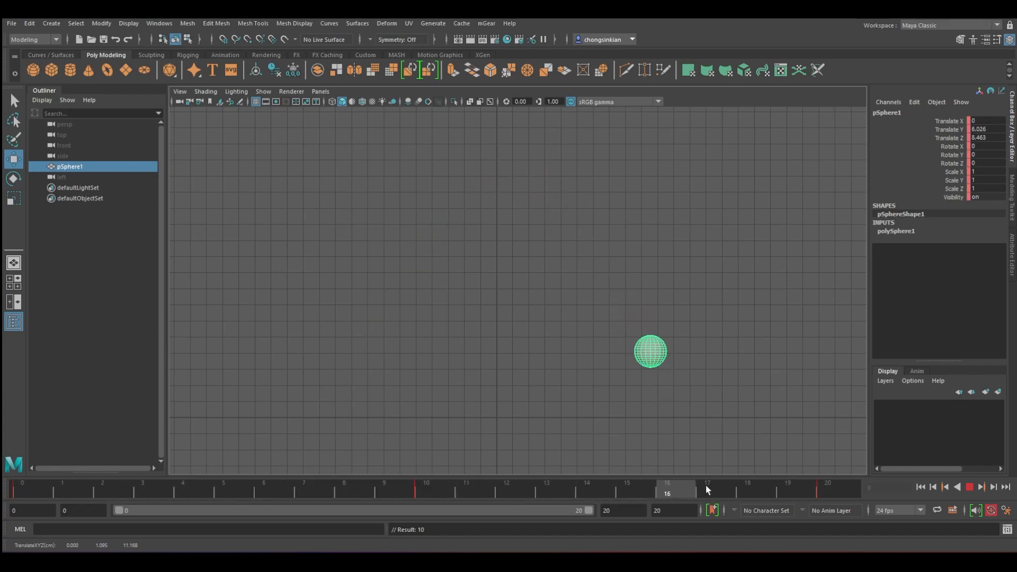
{"action": "key", "text": "alt+v"}
Apply linear tangents to all keys of the sphere's Translate Z curve in the Graph Editor.
{"action": "left_click", "coordinate": [366, 55]}
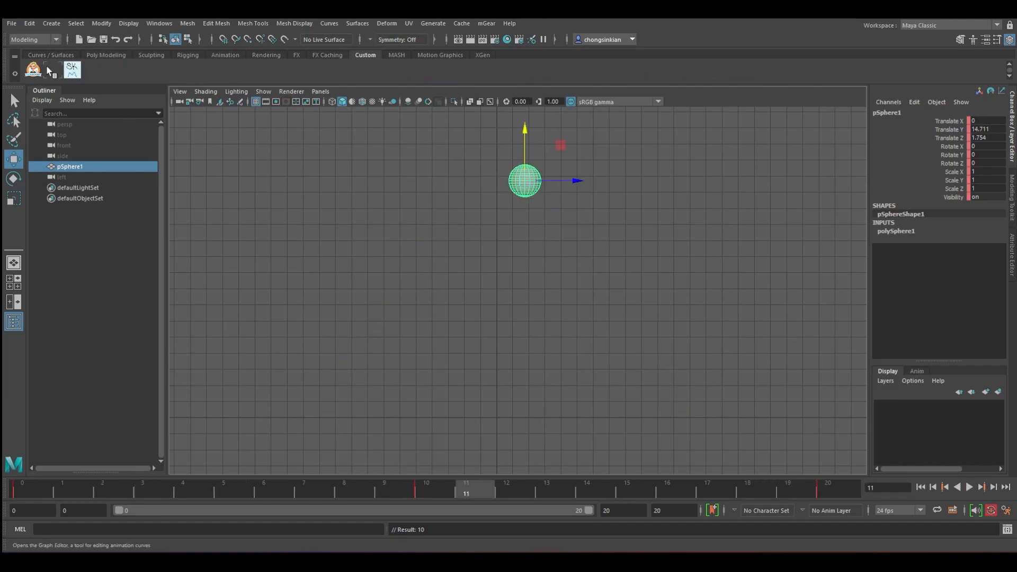
{"action": "left_click", "coordinate": [53, 70]}
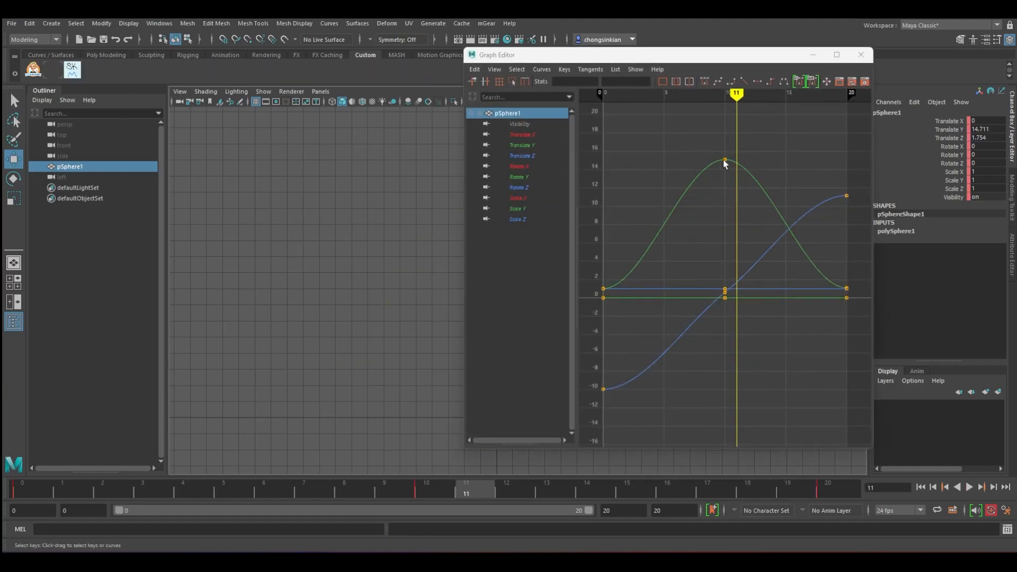
{"action": "left_click", "coordinate": [524, 154]}
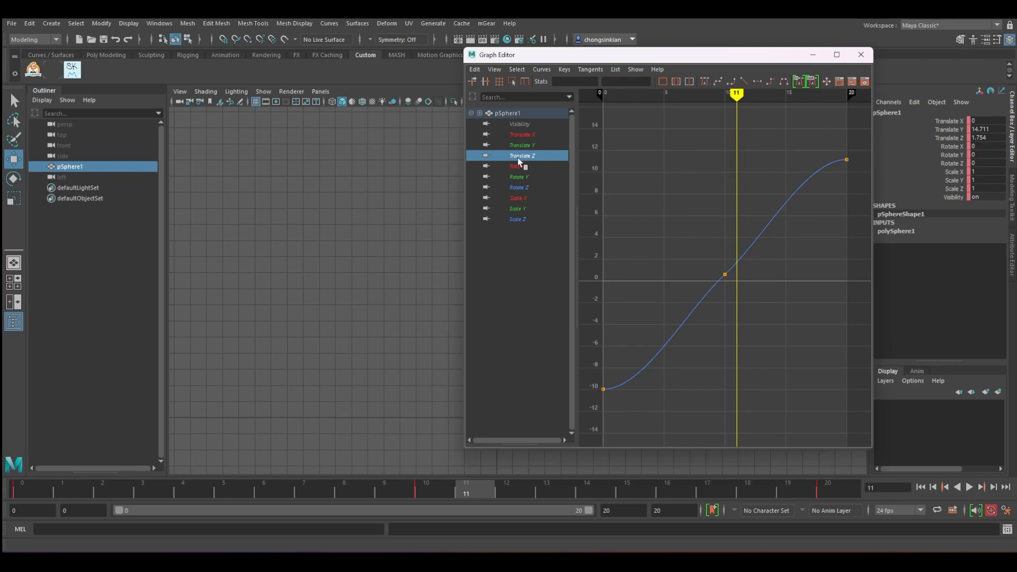
{"action": "left_click", "coordinate": [777, 228]}
{"action": "left_click_drag", "start_coordinate": [774, 184], "coordinate": [809, 217]}
{"action": "left_click", "coordinate": [745, 81]}
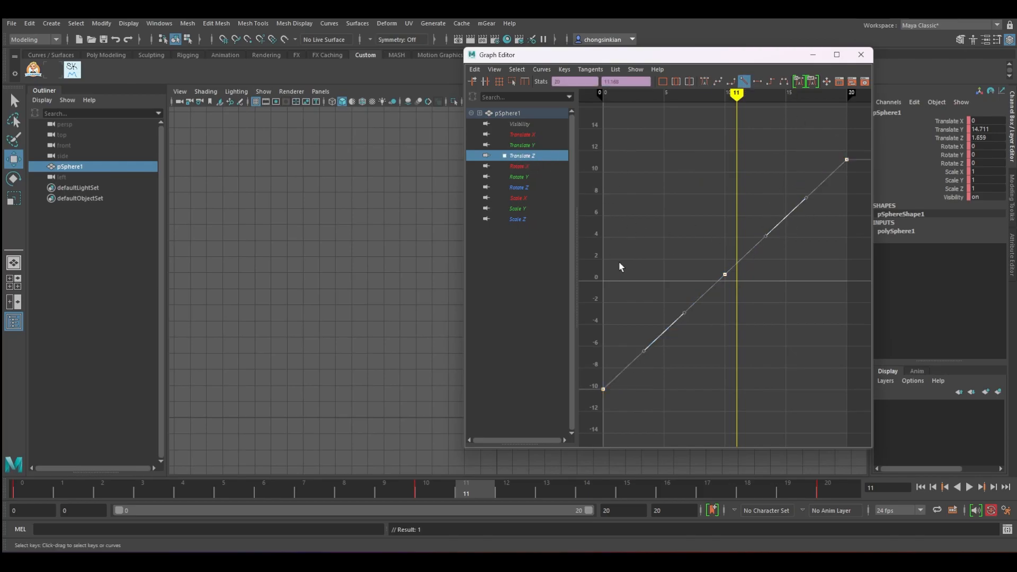
Move the Graph Editor clear of the sphere and scrub the timeline to check its forward motion.
{"action": "left_click_drag", "start_coordinate": [583, 55], "coordinate": [693, 56]}
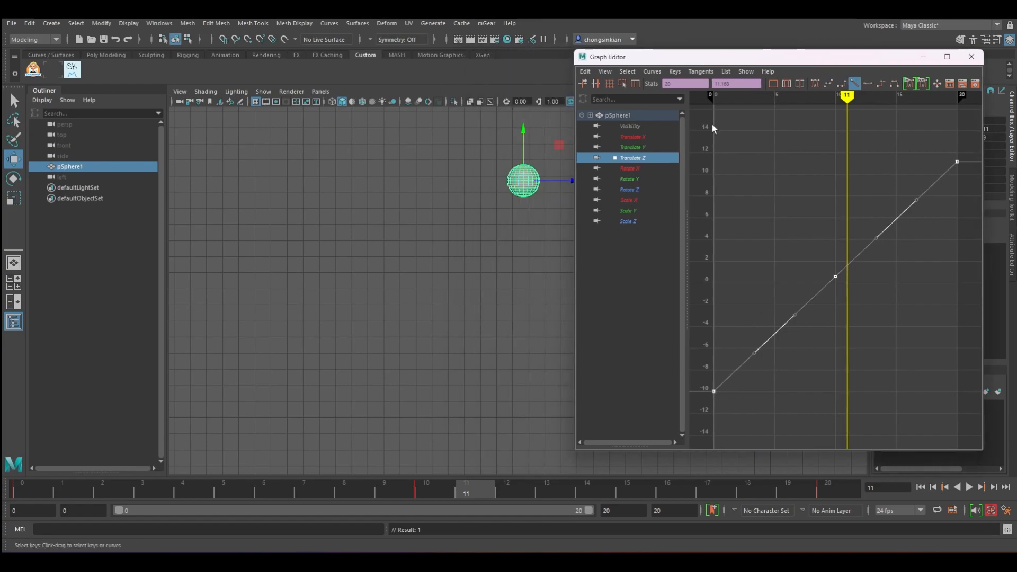
{"action": "left_click_drag", "start_coordinate": [46, 493], "coordinate": [264, 490]}
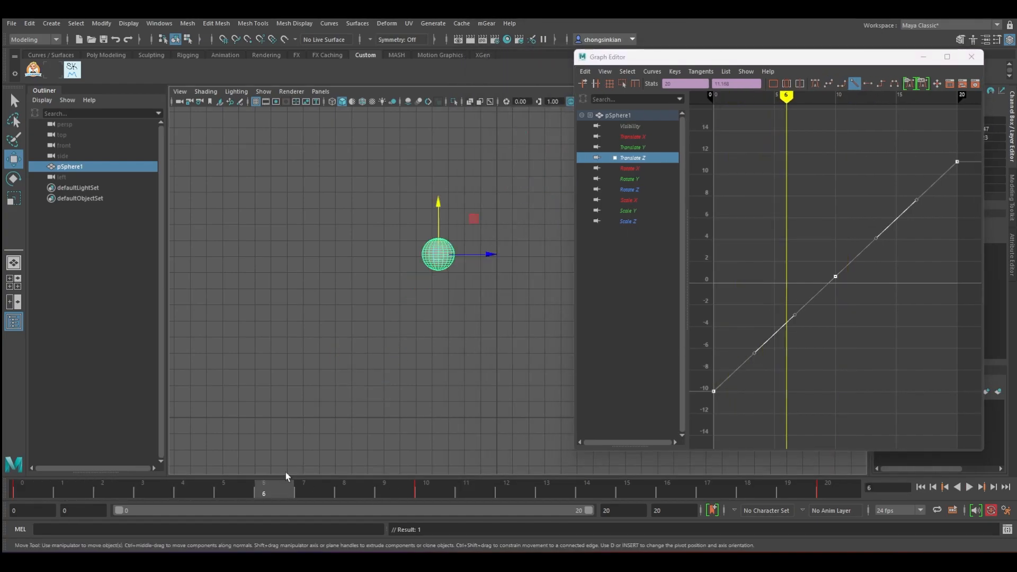
{"action": "left_click_drag", "start_coordinate": [95, 488], "coordinate": [223, 493]}
{"action": "left_click_drag", "start_coordinate": [106, 490], "coordinate": [708, 491]}
Isolate the sphere's Translate Y curve in the Graph Editor and play back the jump.
{"action": "left_click", "coordinate": [632, 147]}
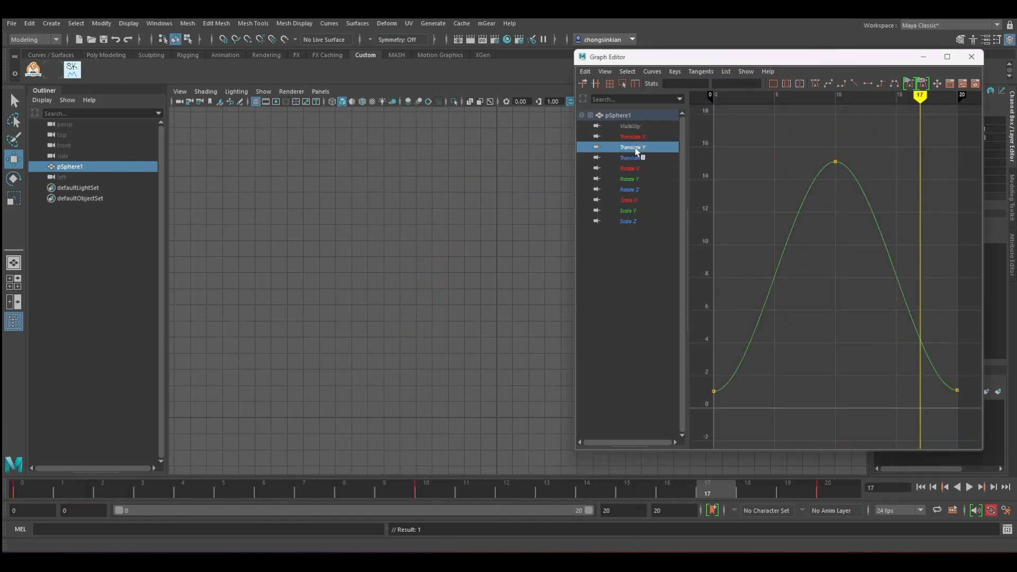
{"action": "left_click_drag", "start_coordinate": [796, 61], "coordinate": [275, 65]}
{"action": "key", "text": "alt+v"}
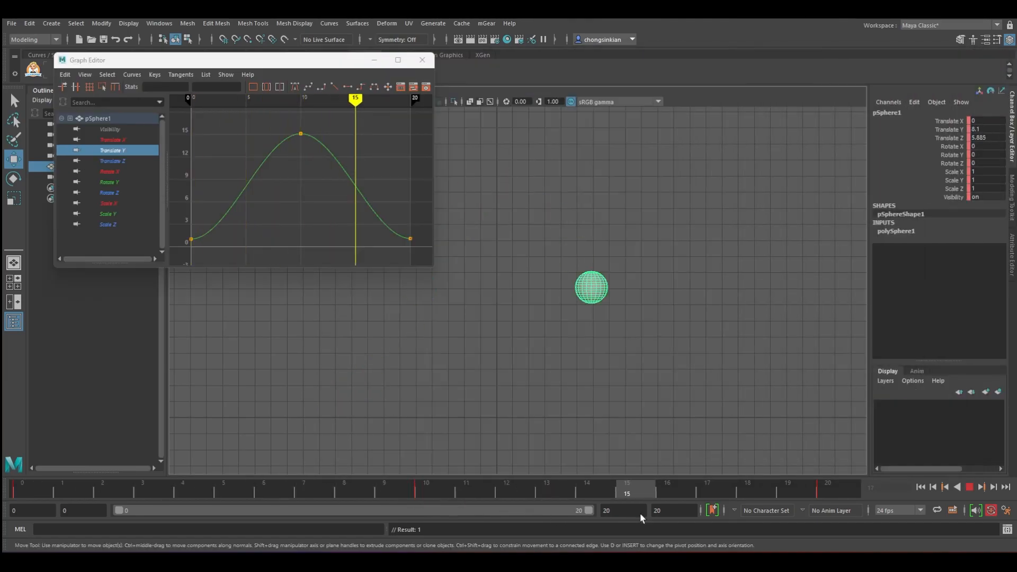
{"action": "key", "text": "alt+v"}
Steepen the first and last tangents of the Translate Y curve, widen the frame 10 tangents, and review the jump.
{"action": "left_click_drag", "start_coordinate": [184, 221], "coordinate": [230, 150]}
{"action": "left_click_drag", "start_coordinate": [431, 247], "coordinate": [411, 243]}
{"action": "left_click_drag", "start_coordinate": [178, 223], "coordinate": [193, 248]}
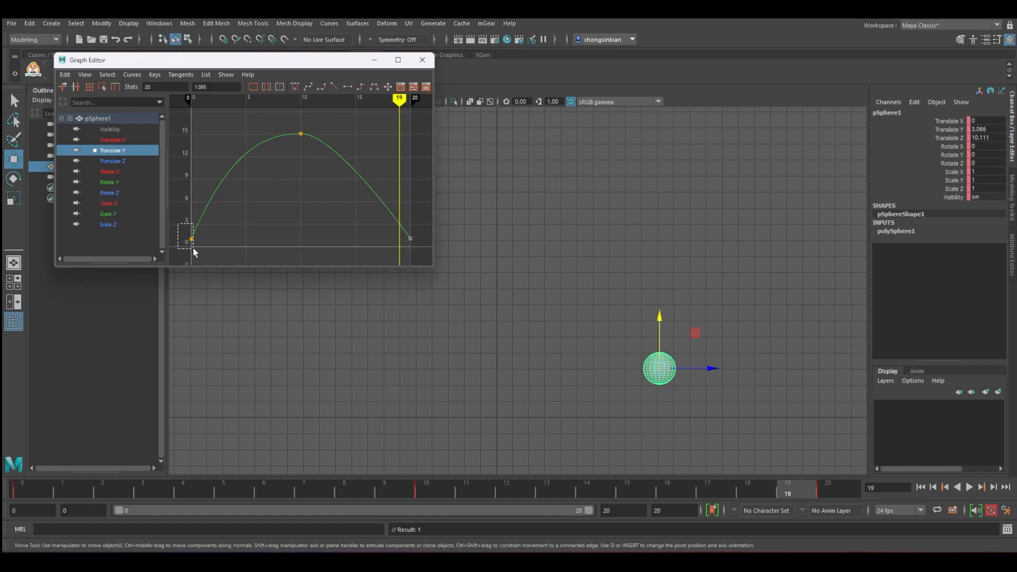
{"action": "left_click_drag", "start_coordinate": [229, 150], "coordinate": [189, 240]}
{"action": "left_click_drag", "start_coordinate": [343, 165], "coordinate": [343, 165]}
{"action": "left_click_drag", "start_coordinate": [263, 132], "coordinate": [209, 134]}
{"action": "key", "text": "alt+v"}
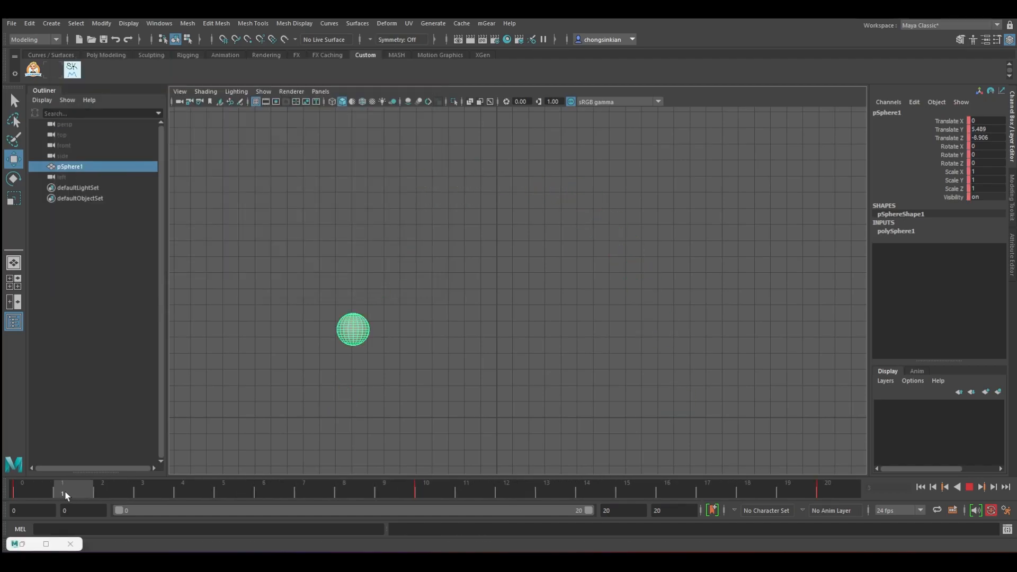
{"action": "left_click_drag", "start_coordinate": [65, 491], "coordinate": [153, 491]}
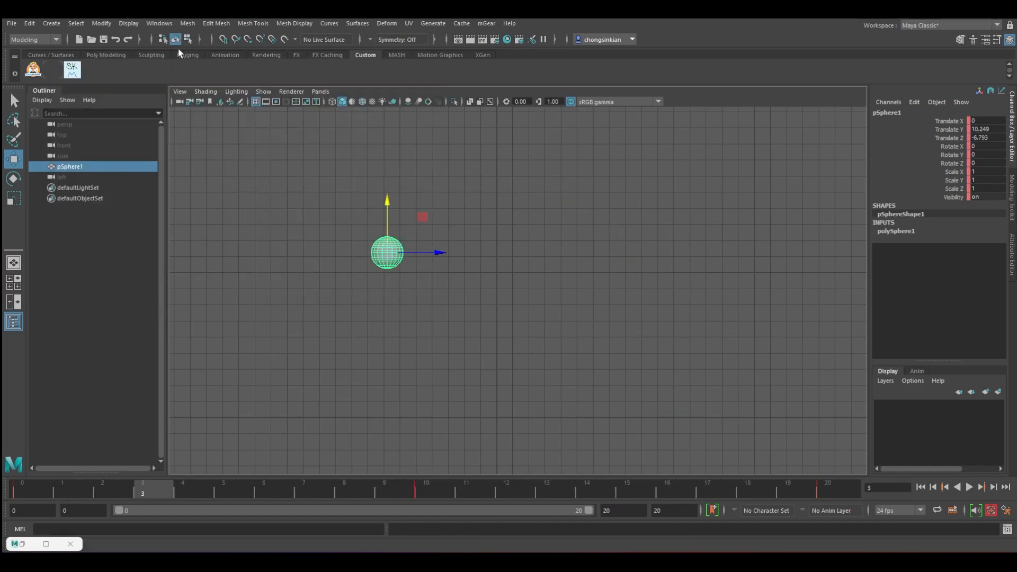
Create an editable motion trail for the sphere.
{"action": "left_click", "coordinate": [225, 55]}
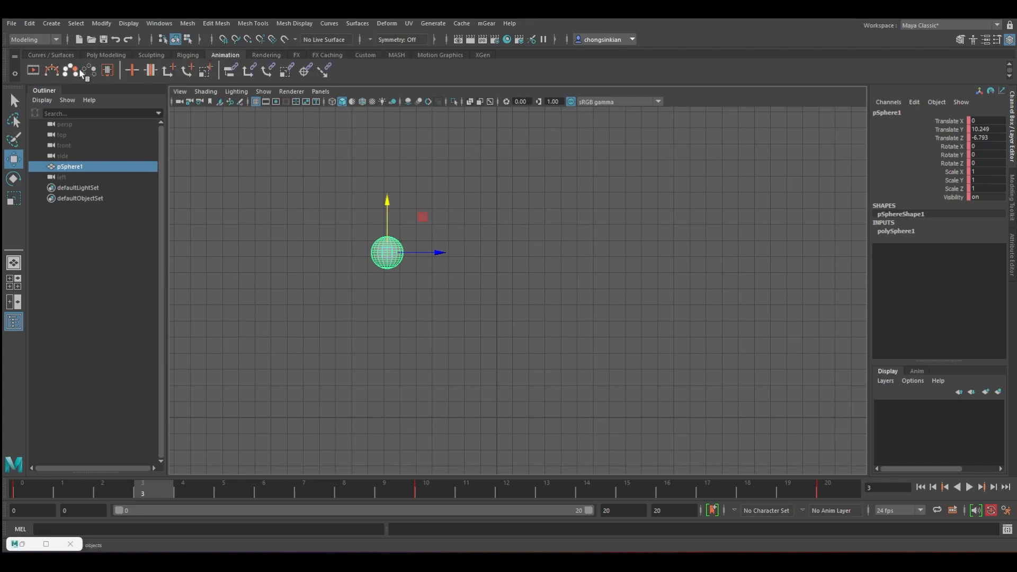
{"action": "left_click", "coordinate": [366, 254]}
{"action": "left_click", "coordinate": [391, 252]}
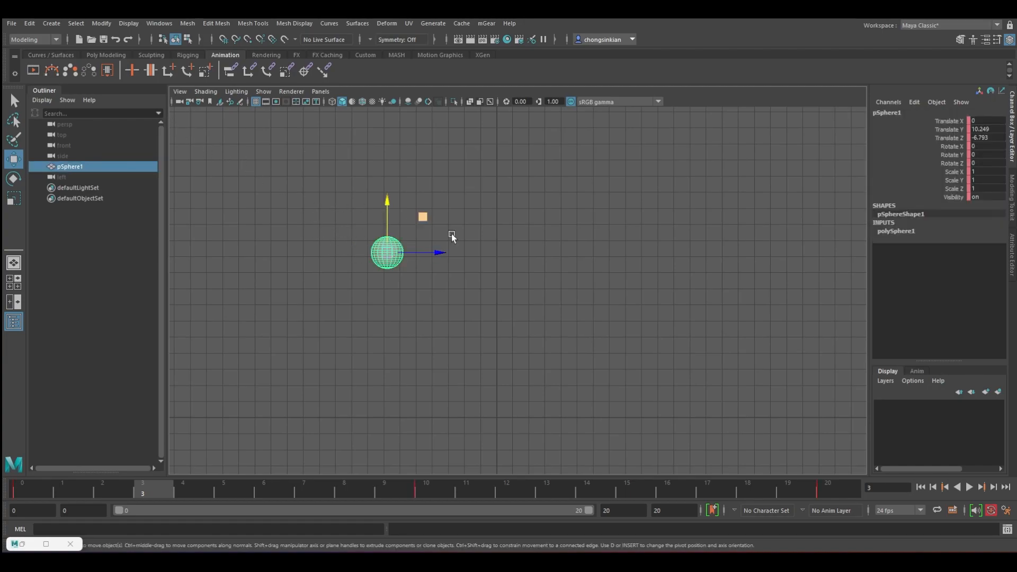
{"action": "left_click", "coordinate": [52, 70]}
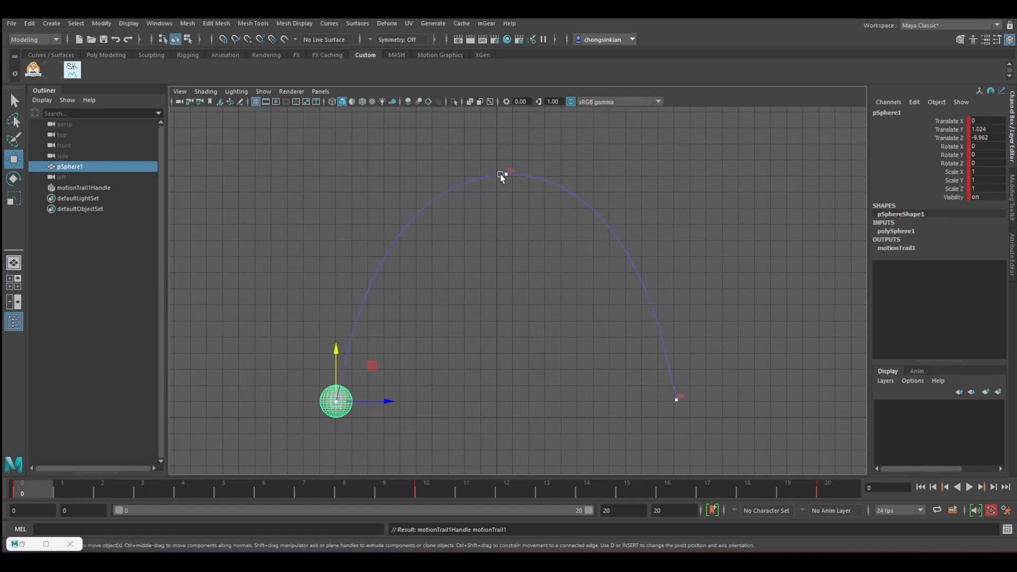
Check the sphere's position along its motion trail at different frames.
{"action": "left_click", "coordinate": [404, 491]}
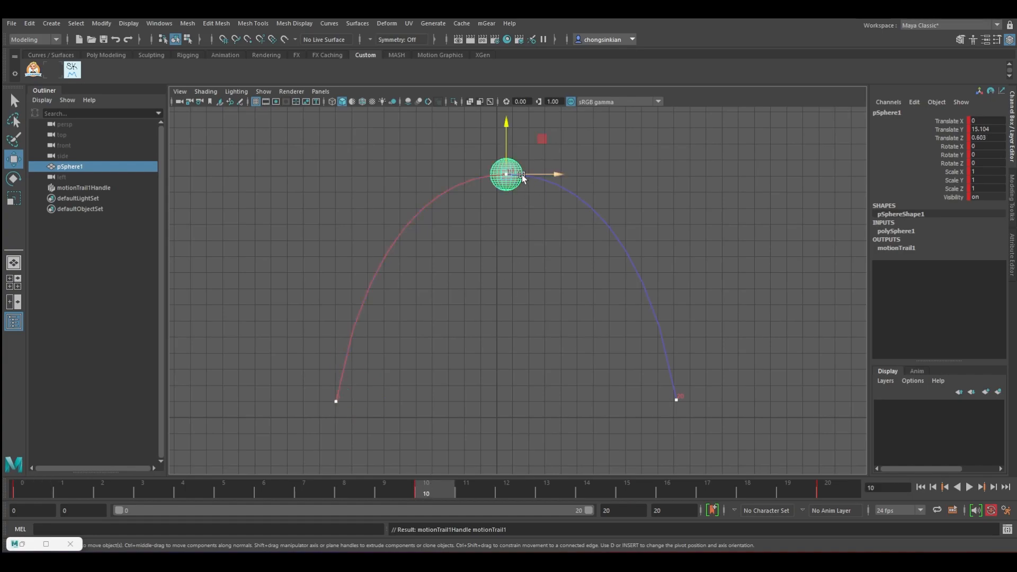
{"action": "left_click", "coordinate": [804, 487]}
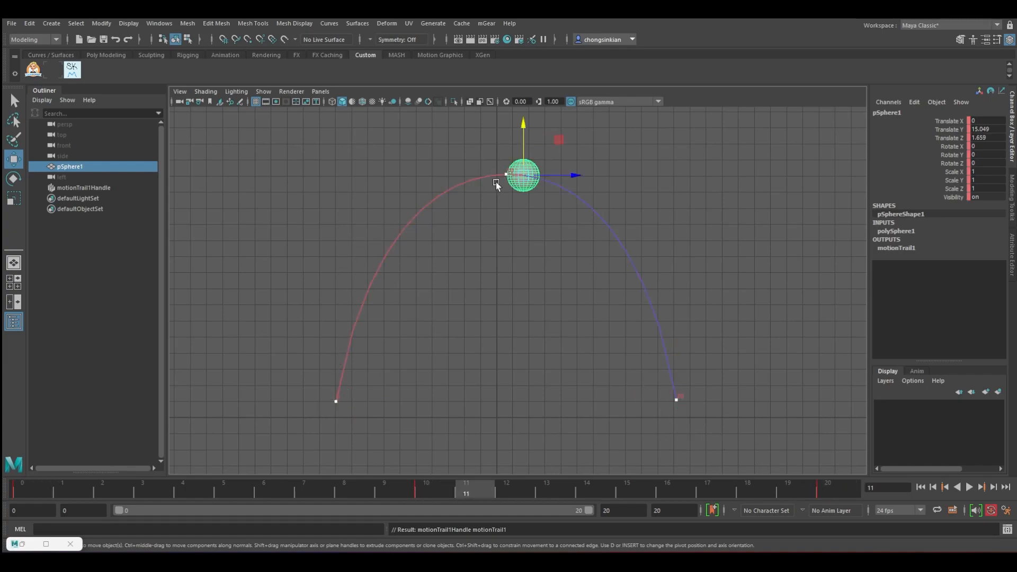
{"action": "left_click_drag", "start_coordinate": [290, 483], "coordinate": [62, 487]}
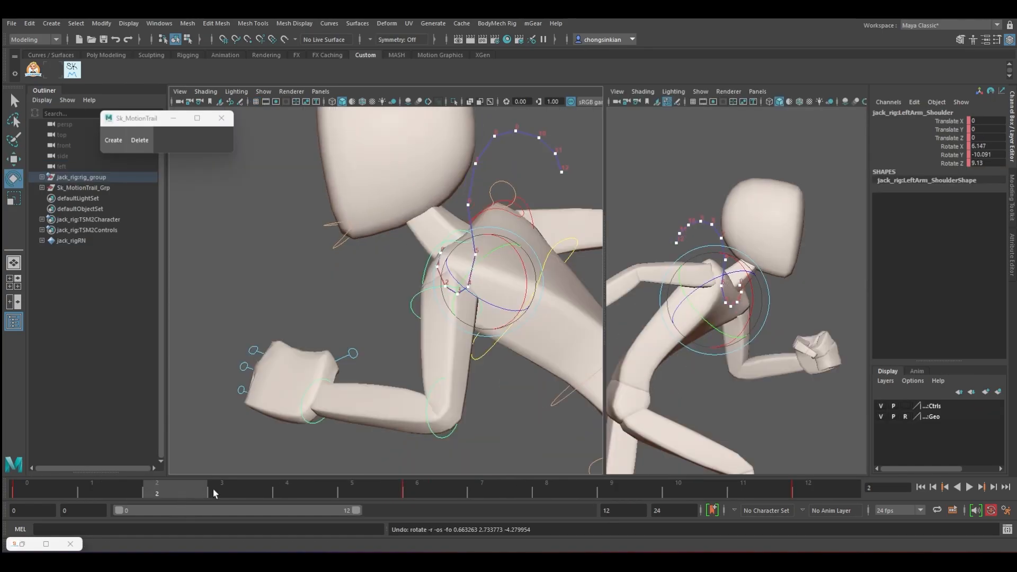
{"action": "left_click_drag", "start_coordinate": [504, 212], "coordinate": [509, 206]}
{"action": "key", "text": "ctrl+z"}
{"action": "key", "text": "ctrl+z"}
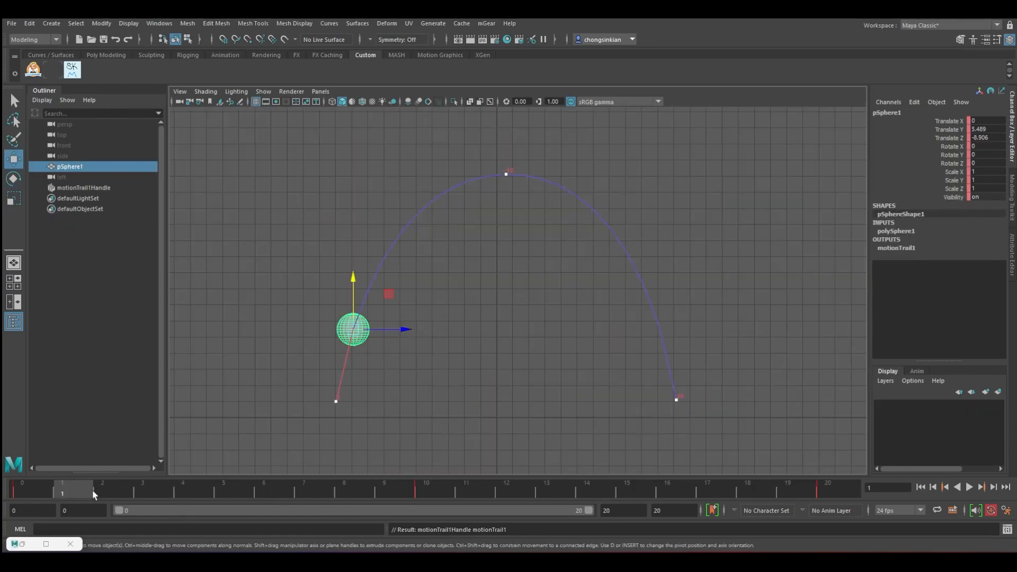
Key the sphere at frames 2, 4, 6 and 8 to add more points along its motion trail.
{"action": "left_click_drag", "start_coordinate": [92, 489], "coordinate": [130, 490]}
{"action": "key", "text": "s"}
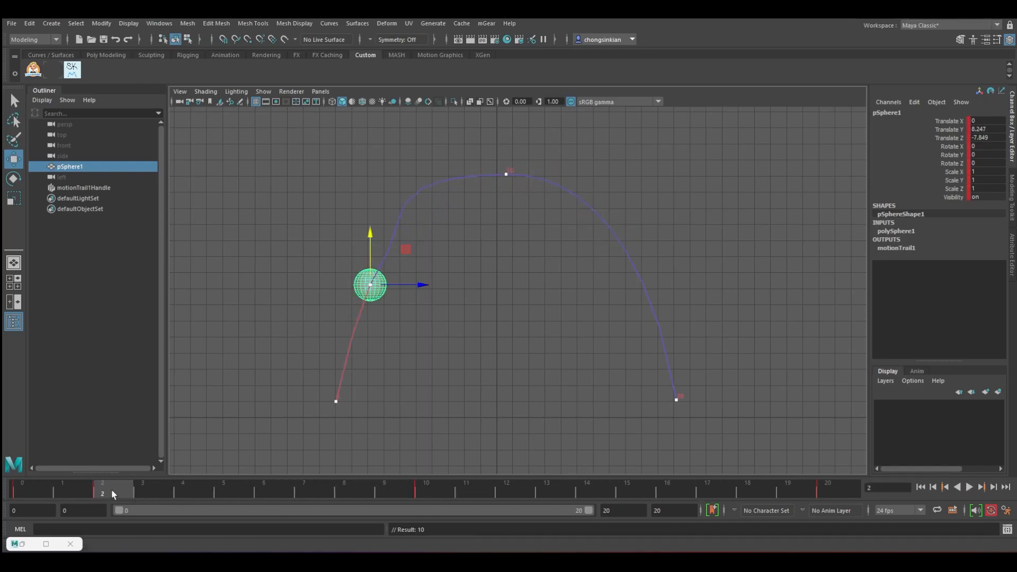
{"action": "left_click", "coordinate": [193, 490]}
{"action": "key", "text": "s"}
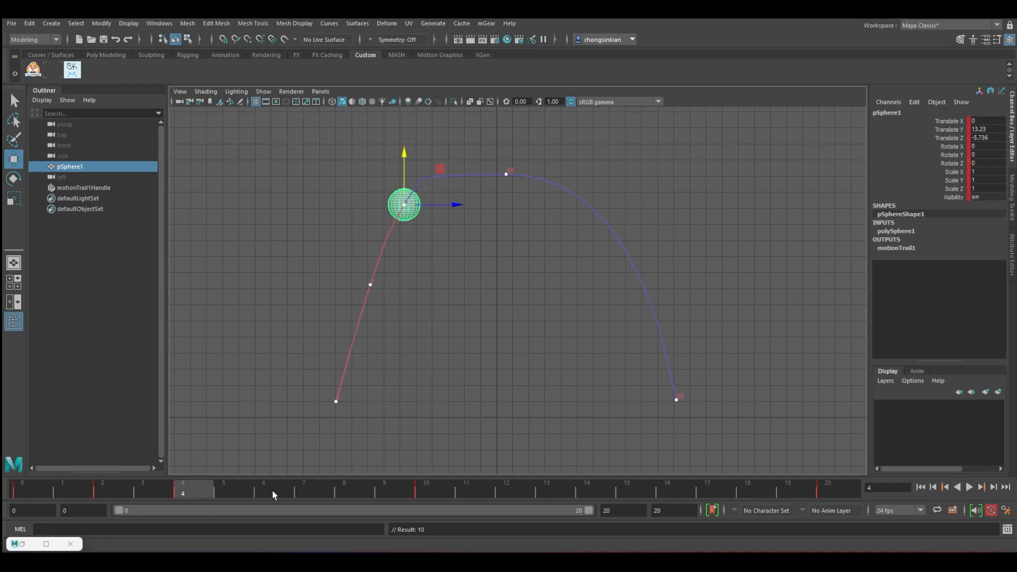
{"action": "left_click", "coordinate": [271, 491]}
{"action": "key", "text": "s"}
{"action": "left_click", "coordinate": [358, 487]}
{"action": "key", "text": "s"}
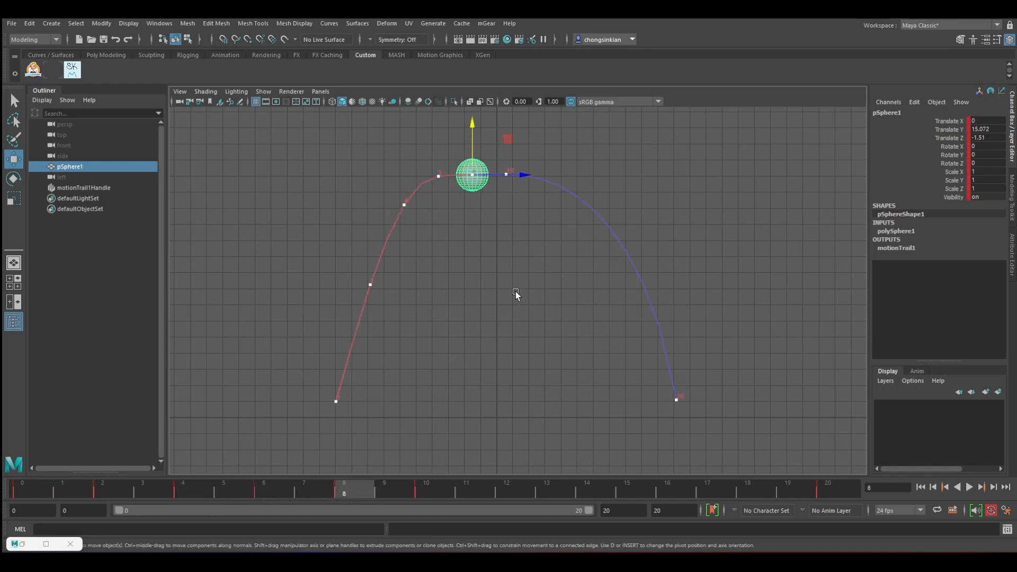
Open the Graph Editor for the sphere and isolate its Translate Y curve.
{"action": "left_click", "coordinate": [516, 238]}
{"action": "key", "text": "q"}
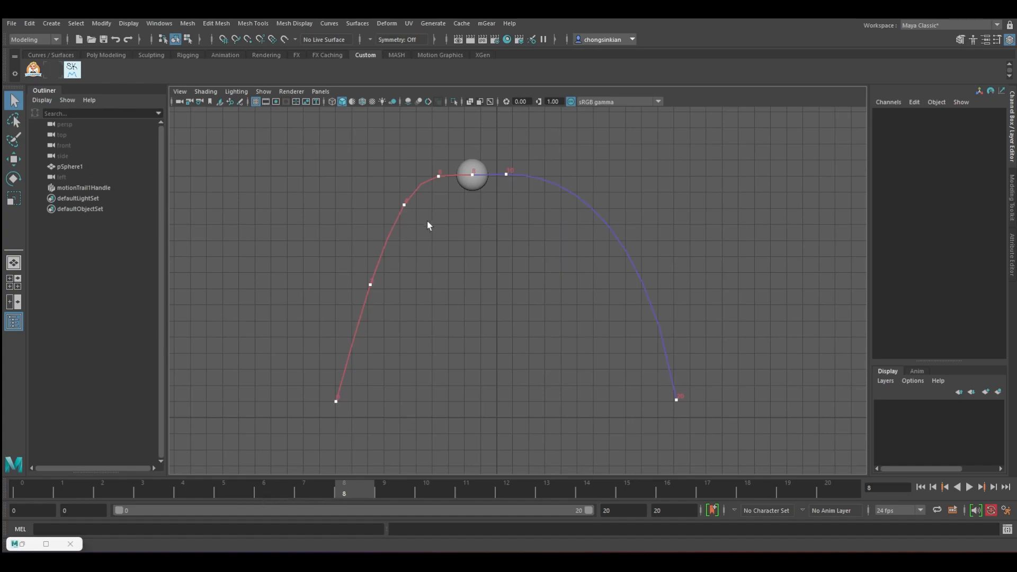
{"action": "left_click", "coordinate": [55, 73]}
{"action": "left_click", "coordinate": [470, 172]}
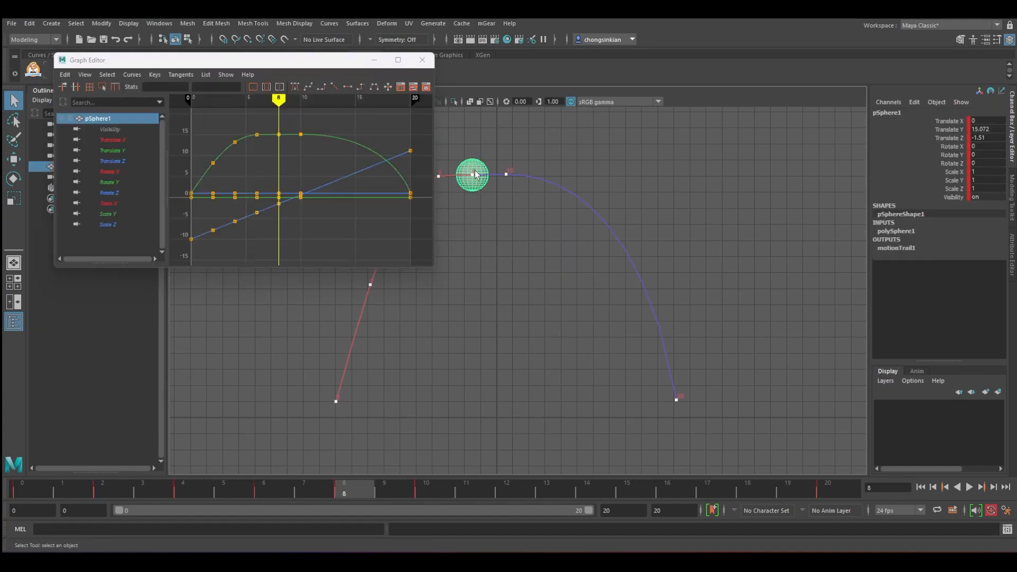
{"action": "left_click", "coordinate": [112, 151]}
{"action": "key", "text": "f"}
Undo the keys added on the sphere at frames 2, 4, 6 and 8.
{"action": "key", "text": "ctrl+z"}
{"action": "key", "text": "ctrl+z"}
{"action": "key", "text": "ctrl+z"}
{"action": "key", "text": "ctrl+z"}
{"action": "key", "text": "ctrl+z"}
{"action": "key", "text": "ctrl+z"}
{"action": "key", "text": "ctrl+z"}
{"action": "key", "text": "ctrl+z"}
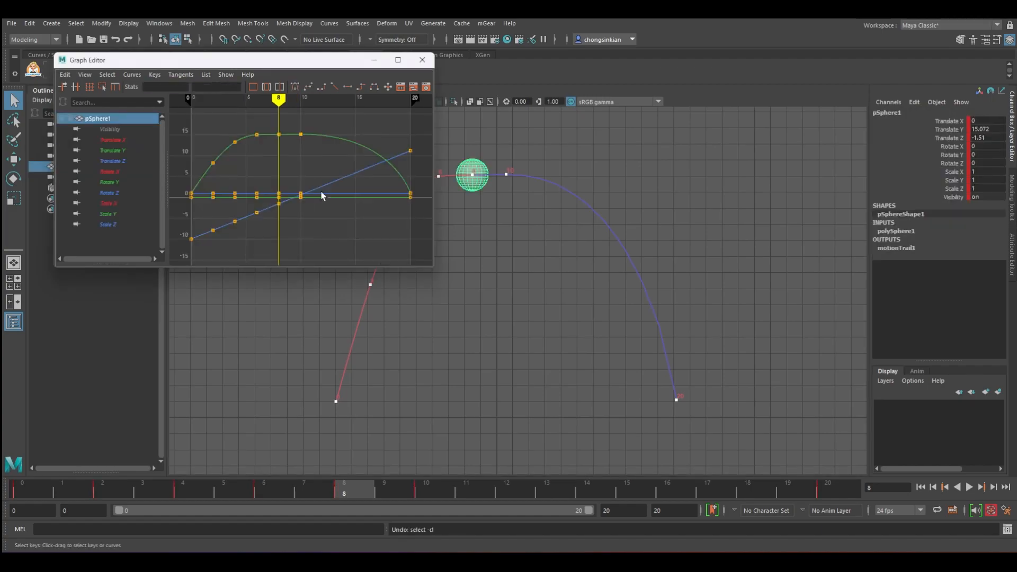
{"action": "key", "text": "ctrl+z"}
{"action": "key", "text": "ctrl+z"}
{"action": "key", "text": "ctrl+z"}
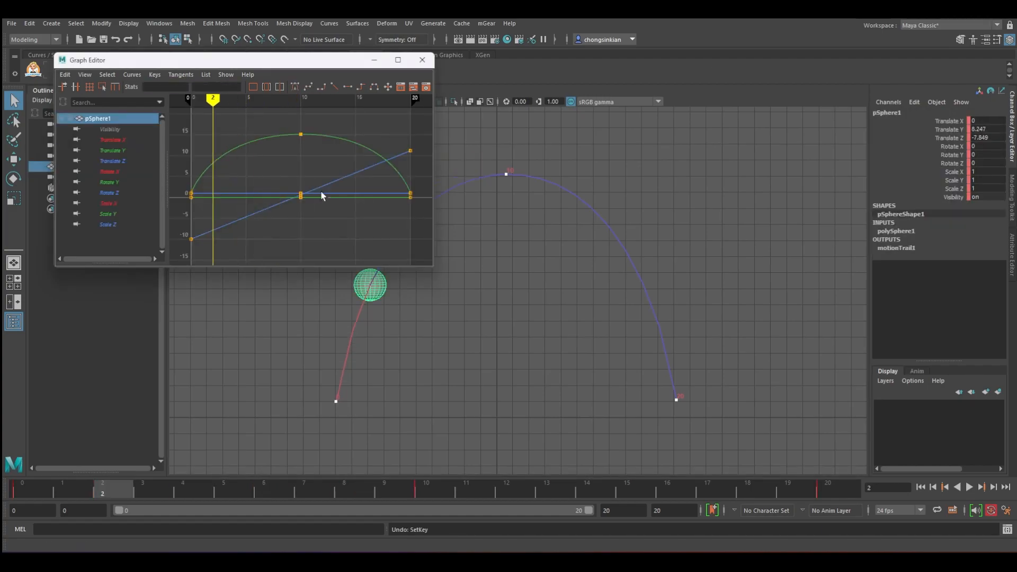
Key the sphere again at frames 2, 4, 6 and 8 while watching its animation curves.
{"action": "left_click_drag", "start_coordinate": [75, 485], "coordinate": [119, 488]}
{"action": "key", "text": "s"}
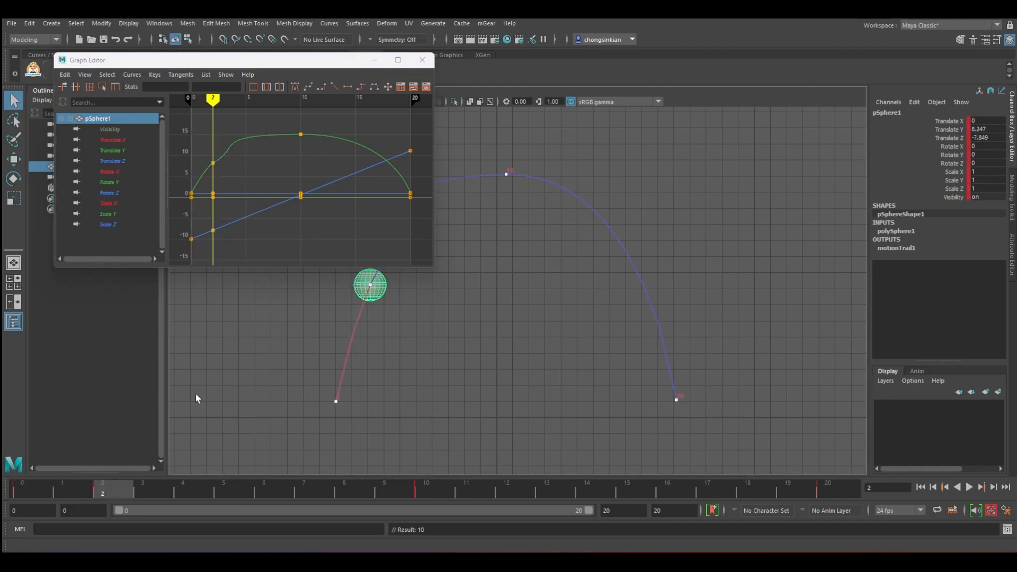
{"action": "left_click_drag", "start_coordinate": [206, 151], "coordinate": [233, 150]}
{"action": "key", "text": "ctrl+z"}
{"action": "left_click", "coordinate": [213, 492]}
{"action": "key", "text": "s"}
{"action": "left_click", "coordinate": [269, 489]}
{"action": "key", "text": "s"}
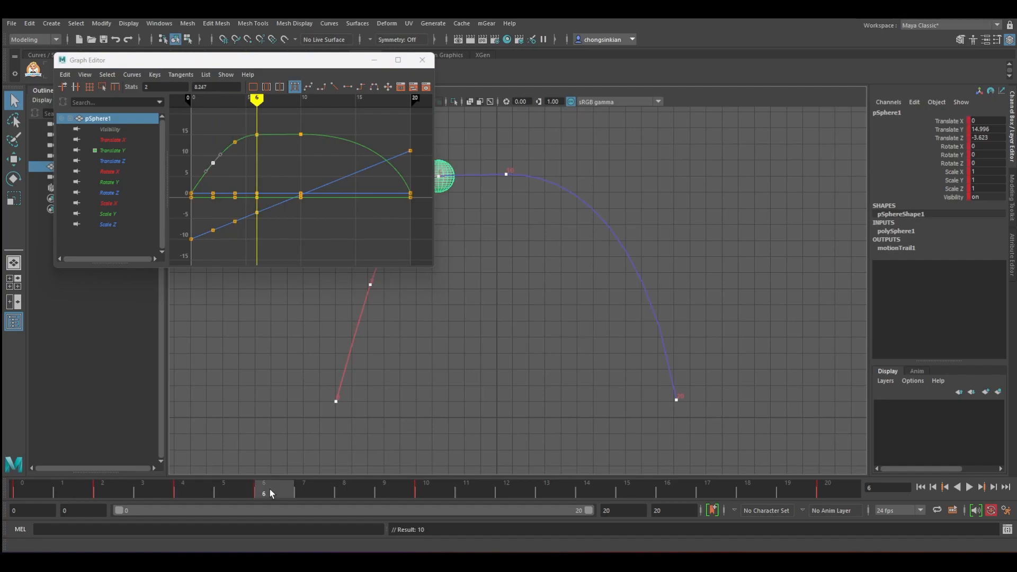
{"action": "left_click", "coordinate": [361, 488]}
{"action": "key", "text": "s"}
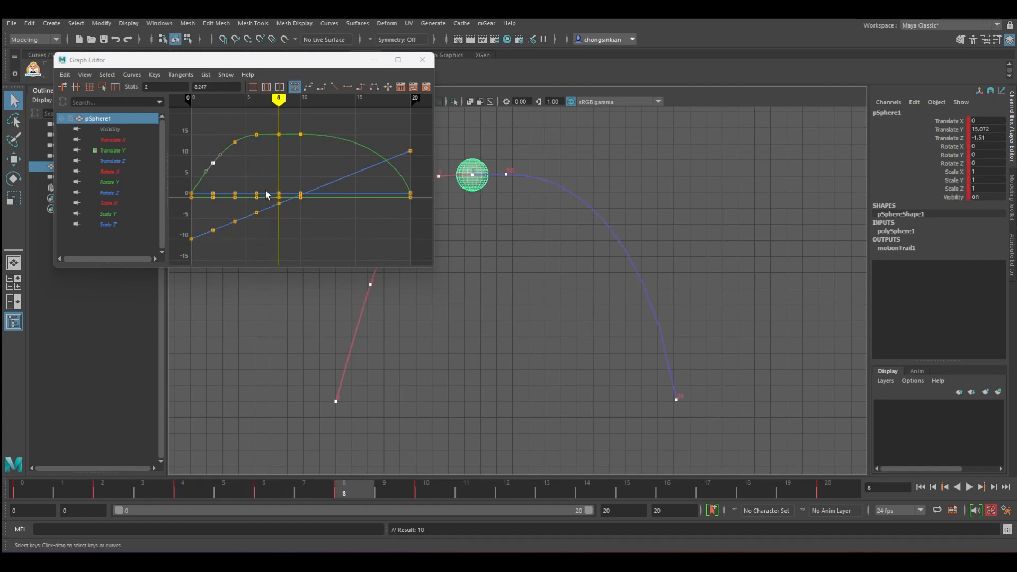
Select the keys of the sphere's Translate Y curve and set them to auto tangents.
{"action": "left_click", "coordinate": [112, 151]}
{"action": "left_click_drag", "start_coordinate": [195, 116], "coordinate": [288, 238]}
{"action": "left_click_drag", "start_coordinate": [185, 226], "coordinate": [207, 246]}
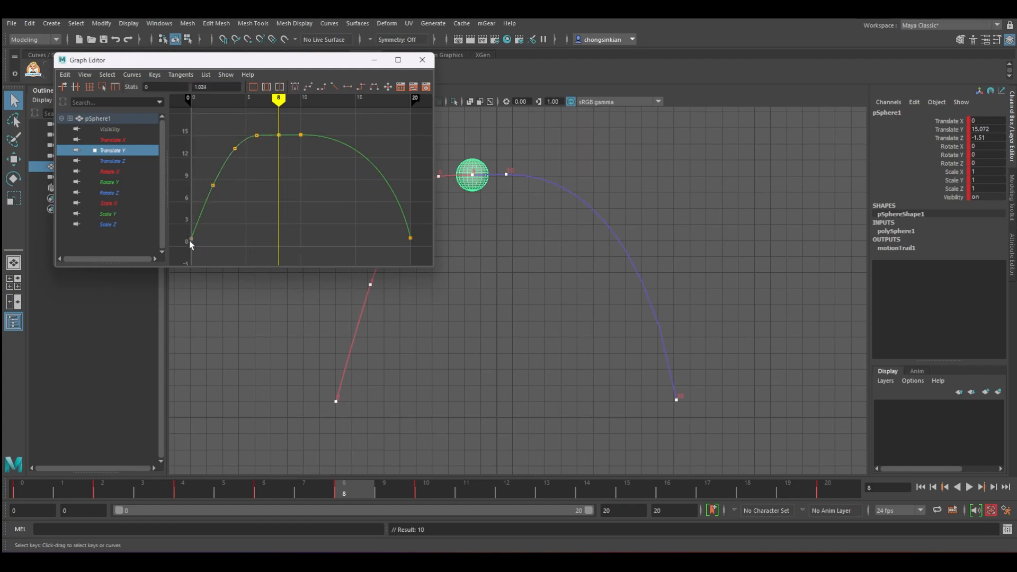
{"action": "left_click_drag", "start_coordinate": [308, 259], "coordinate": [421, 256]}
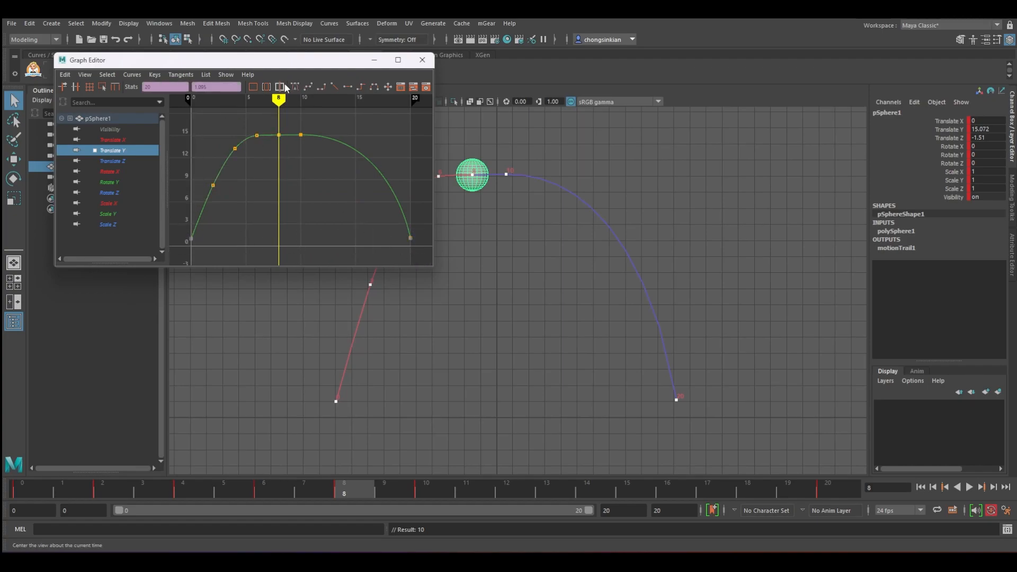
{"action": "left_click_drag", "start_coordinate": [205, 144], "coordinate": [424, 265]}
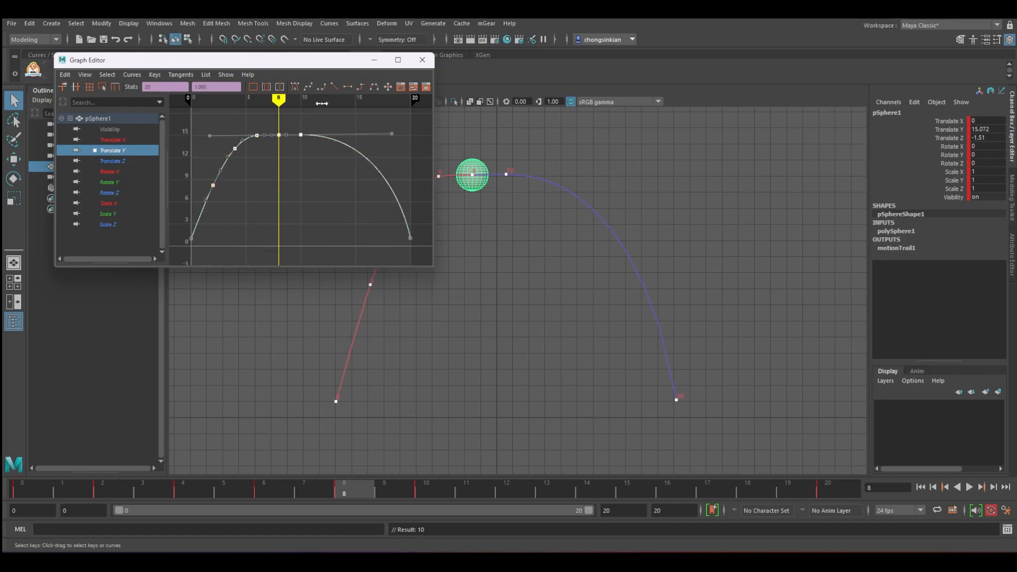
{"action": "left_click", "coordinate": [295, 86]}
Lower the Translate Y keys at frames 2, 4 and 6 to soften the rise, and give the frame 0 key auto tangents.
{"action": "left_click", "coordinate": [198, 238]}
{"action": "left_click_drag", "start_coordinate": [198, 238], "coordinate": [198, 221]}
{"action": "left_click_drag", "start_coordinate": [206, 130], "coordinate": [260, 199]}
{"action": "middle_click_drag", "start_coordinate": [245, 176], "coordinate": [245, 187], "text": "shift"}
{"action": "left_click_drag", "start_coordinate": [260, 166], "coordinate": [260, 167]}
{"action": "middle_click_drag", "start_coordinate": [260, 168], "coordinate": [263, 173], "text": "shift"}
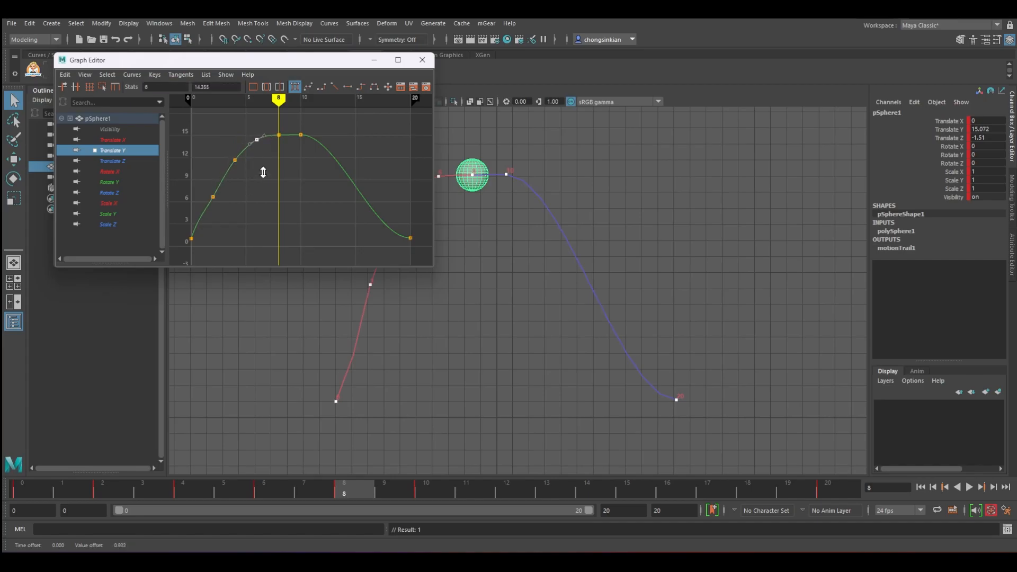
{"action": "left_click_drag", "start_coordinate": [181, 226], "coordinate": [203, 215]}
{"action": "left_click", "coordinate": [294, 87]}
{"action": "left_click_drag", "start_coordinate": [230, 123], "coordinate": [258, 170]}
{"action": "middle_click_drag", "start_coordinate": [256, 165], "coordinate": [255, 170], "text": "shift"}
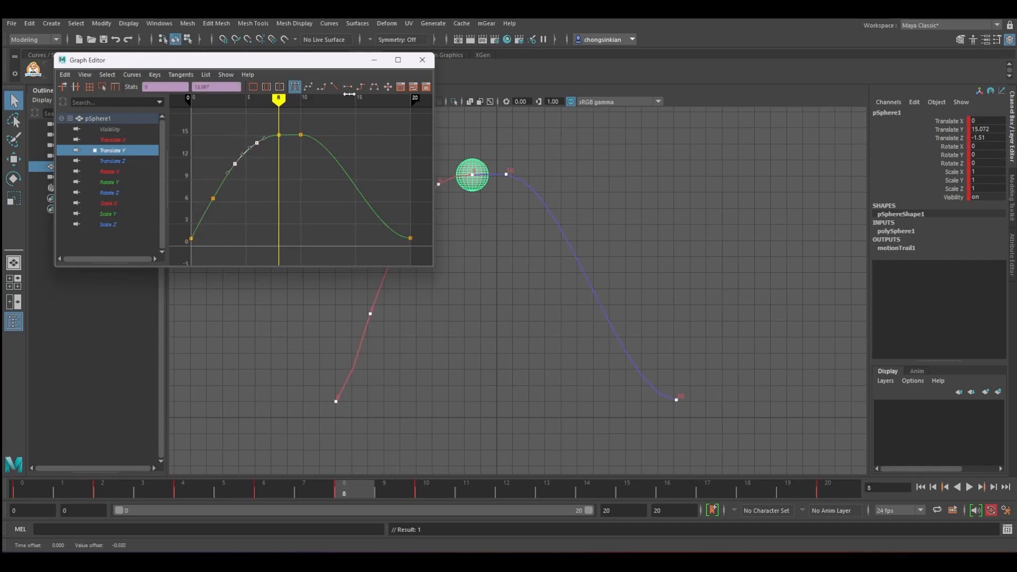
Minimize the Graph Editor, then play and scrub the jump to review the sphere along its trail.
{"action": "left_click", "coordinate": [374, 60]}
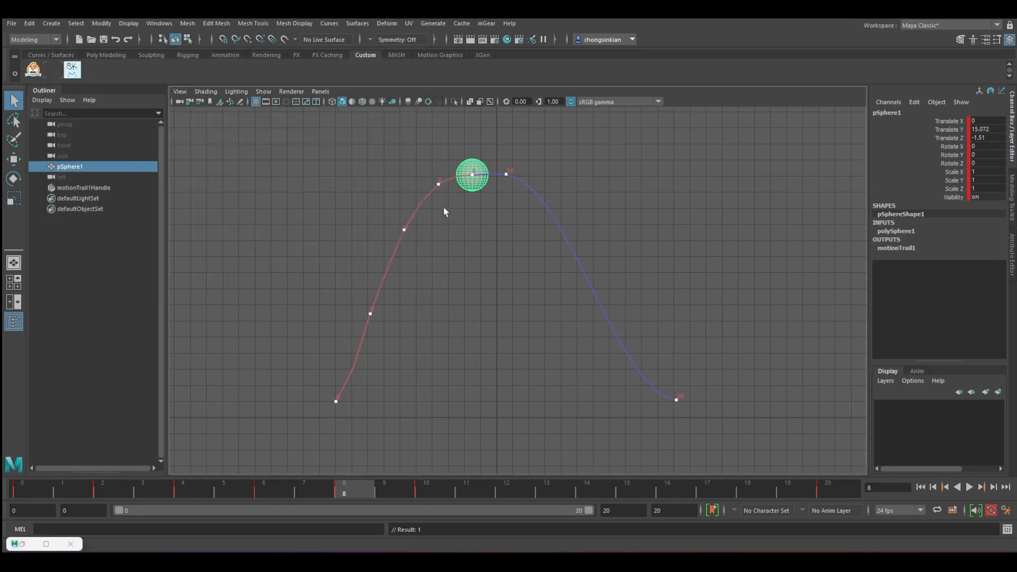
{"action": "key", "text": "alt+v"}
{"action": "key", "text": "alt+v"}
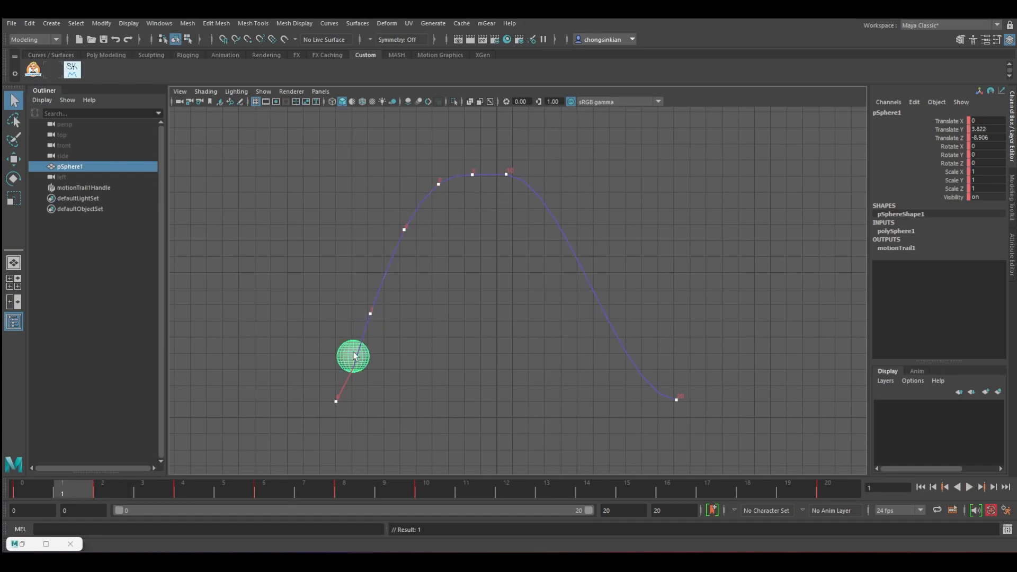
{"action": "left_click", "coordinate": [29, 490]}
{"action": "left_click_drag", "start_coordinate": [106, 488], "coordinate": [423, 491]}
Delete the sphere's keys between frames 2 and 8.
{"action": "mouse_move", "coordinate": [357, 490]}
{"action": "left_mouse_down", "text": "shift"}
{"action": "mouse_move", "coordinate": [84, 491]}
{"action": "mouse_move", "coordinate": [361, 492]}
{"action": "left_mouse_up", "text": "shift"}
{"action": "right_click", "coordinate": [148, 488]}
{"action": "left_click", "coordinate": [174, 323]}
Key the sphere at the uneven frames 3, 6 and 8.
{"action": "key", "text": "s"}
{"action": "key", "text": "s"}
{"action": "left_click_drag", "start_coordinate": [93, 491], "coordinate": [141, 491]}
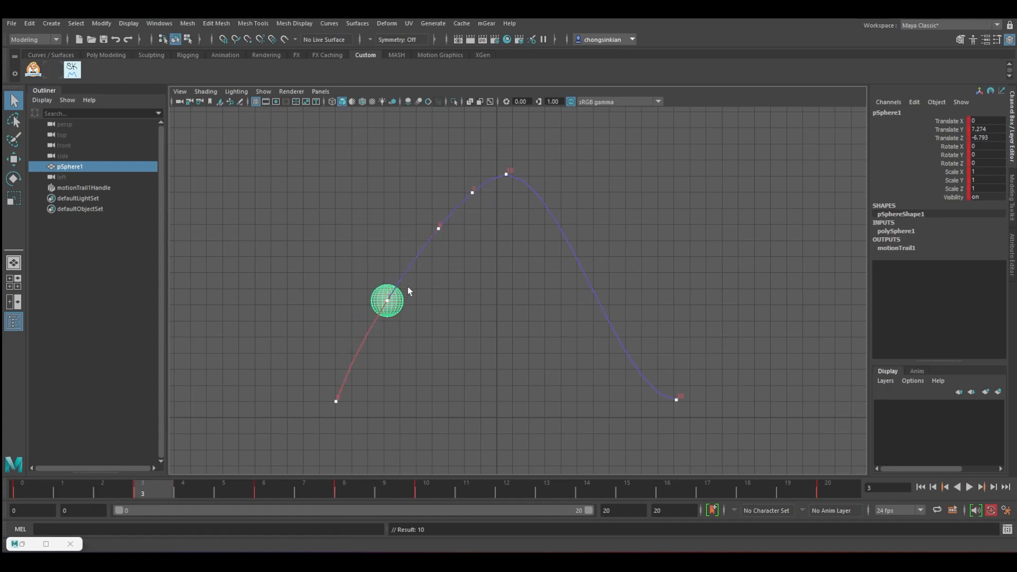
{"action": "left_click_drag", "start_coordinate": [55, 491], "coordinate": [336, 489]}
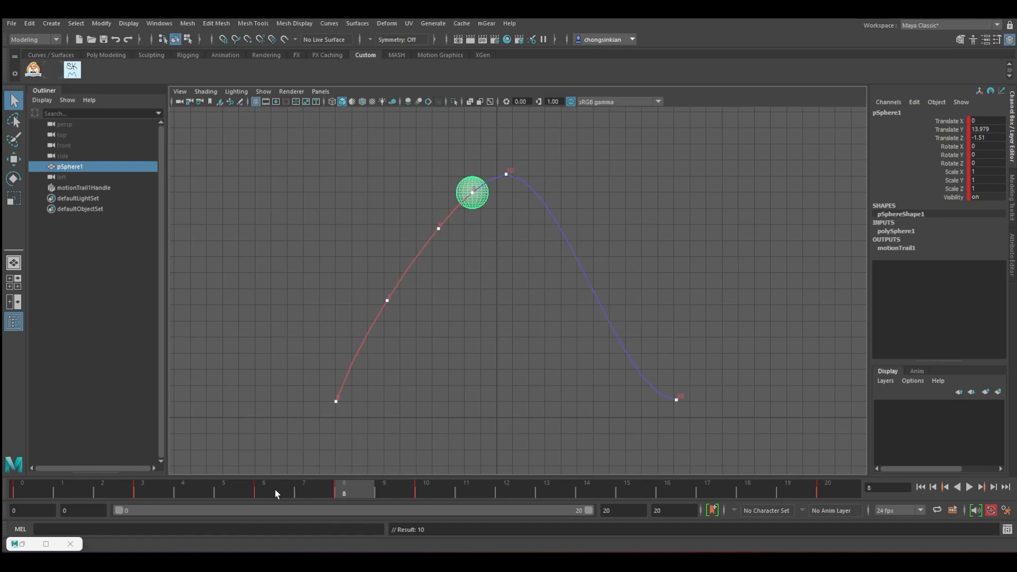
Undo the keys at frames 3, 6 and 8 and return to frame 0.
{"action": "key", "text": "ctrl+z"}
{"action": "key", "text": "ctrl+z"}
{"action": "key", "text": "ctrl+z"}
{"action": "key", "text": "ctrl+z"}
{"action": "key", "text": "ctrl+z"}
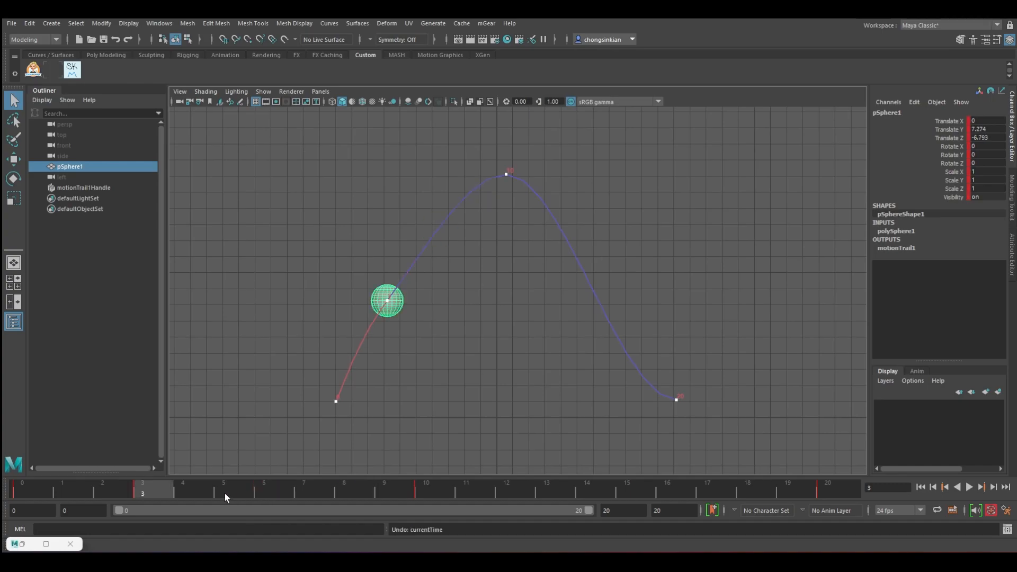
{"action": "left_click", "coordinate": [24, 490]}
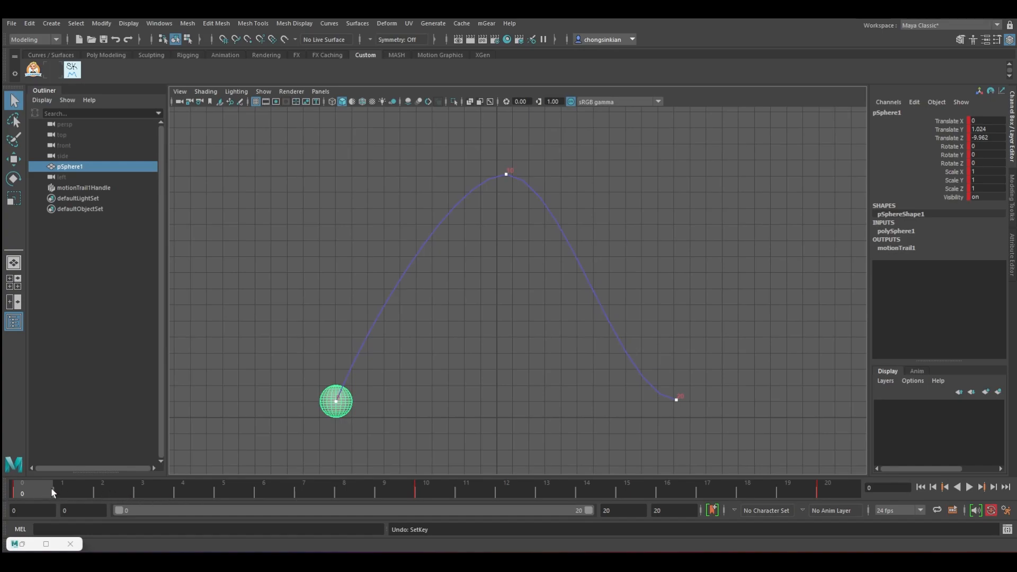
Key the sphere on every second frame of the jump, at frames 2, 4, 6, 8, 12, 14, 16 and 18.
{"action": "left_click", "coordinate": [114, 487]}
{"action": "key", "text": "s"}
{"action": "left_click", "coordinate": [194, 487]}
{"action": "key", "text": "s"}
{"action": "left_click", "coordinate": [275, 487]}
{"action": "key", "text": "s"}
{"action": "left_click", "coordinate": [357, 487]}
{"action": "key", "text": "s"}
{"action": "left_click", "coordinate": [449, 488]}
{"action": "left_click", "coordinate": [504, 488]}
{"action": "key", "text": "s"}
{"action": "left_click", "coordinate": [589, 487]}
{"action": "key", "text": "s"}
{"action": "left_click", "coordinate": [673, 488]}
{"action": "key", "text": "s"}
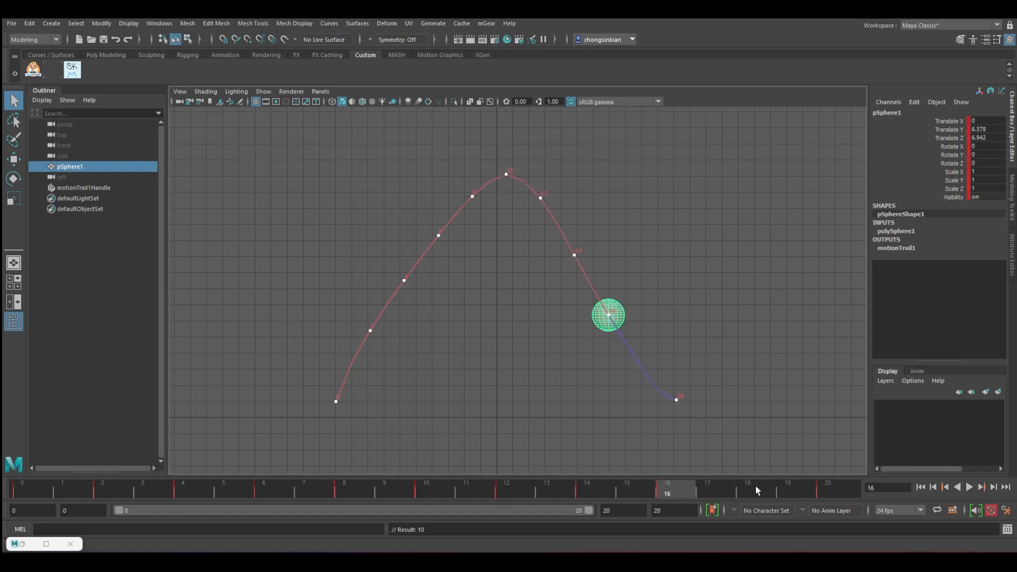
{"action": "left_click", "coordinate": [759, 488]}
{"action": "key", "text": "s"}
Raise the sphere at frames 18, 16, 14 and 12 to round out the descending half of the arc.
{"action": "key", "text": "w"}
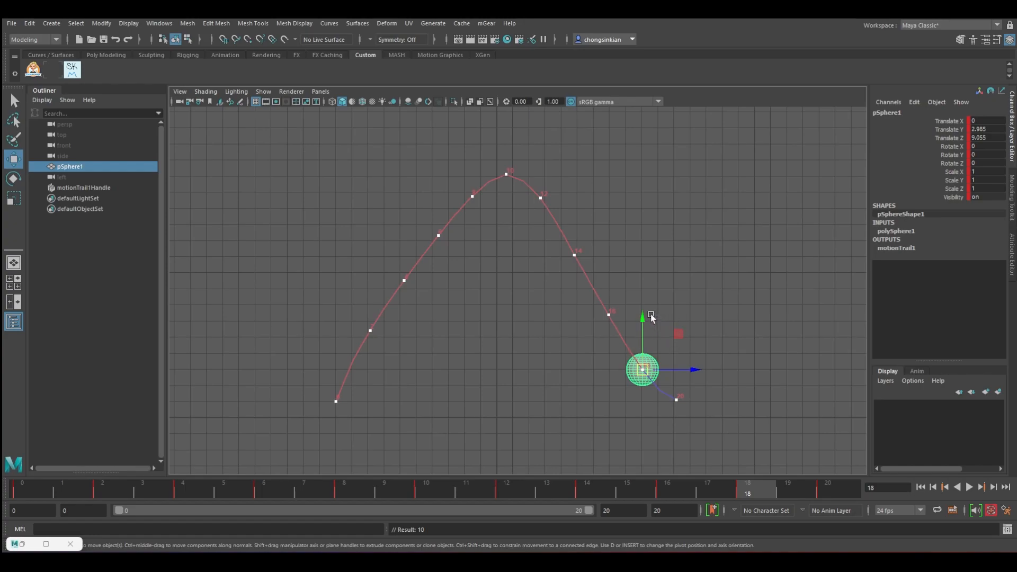
{"action": "left_click_drag", "start_coordinate": [642, 324], "coordinate": [544, 128]}
{"action": "key", "text": "comma"}
{"action": "key", "text": "comma"}
{"action": "key", "text": "comma"}
Raise the sphere at frames 8, 6, 4 and 2 to round out the ascending half of the arc.
{"action": "key", "text": "comma"}
{"action": "key", "text": "comma"}
{"action": "left_click_drag", "start_coordinate": [472, 149], "coordinate": [472, 136]}
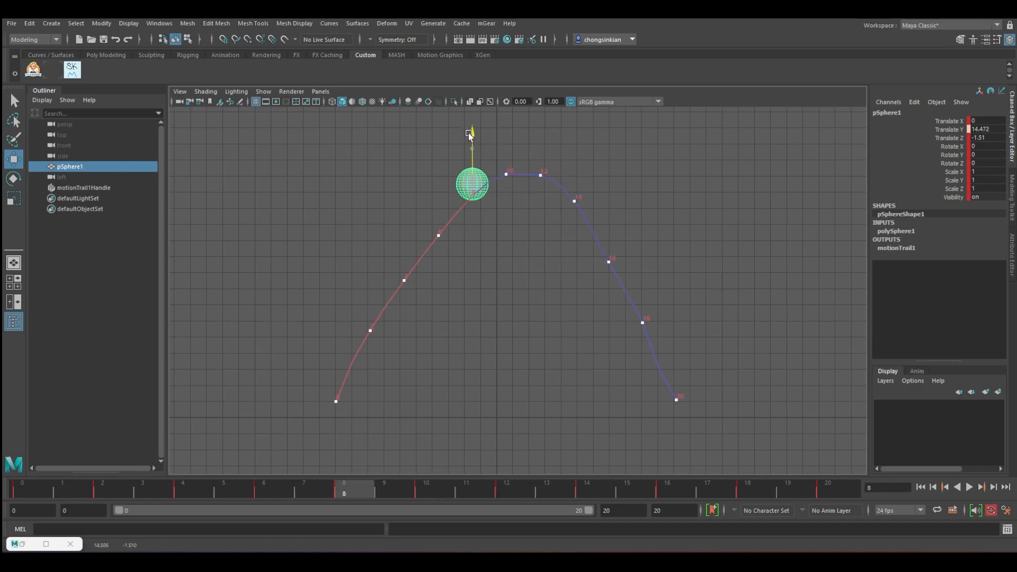
{"action": "key", "text": "comma"}
{"action": "left_click_drag", "start_coordinate": [440, 188], "coordinate": [440, 154]}
{"action": "key", "text": "comma"}
{"action": "left_click_drag", "start_coordinate": [400, 266], "coordinate": [400, 228]}
{"action": "key", "text": "comma"}
{"action": "left_click_drag", "start_coordinate": [369, 277], "coordinate": [369, 256]}
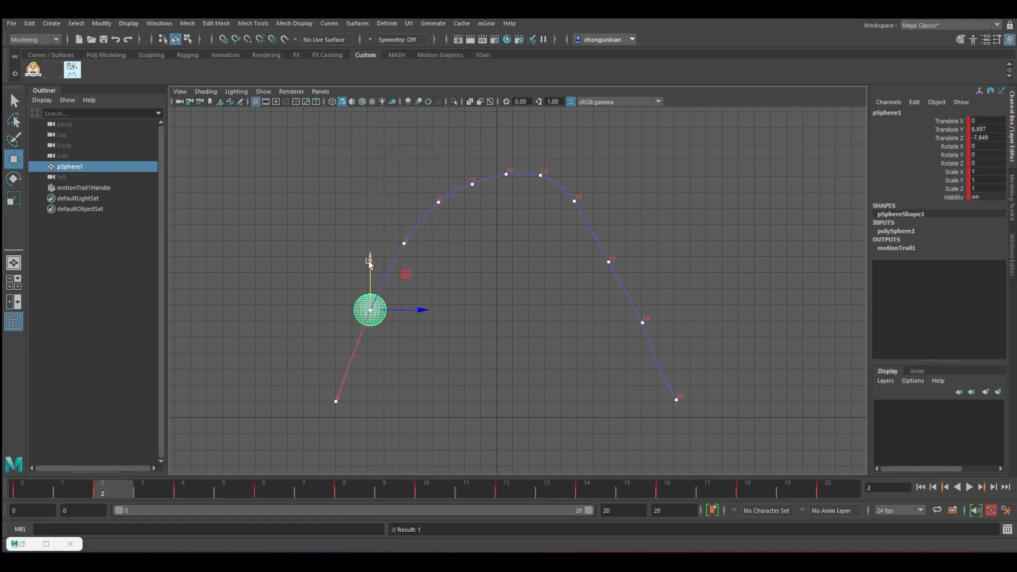
Return to frame 8 and raise the sphere slightly more to smooth the approach to the peak.
{"action": "key", "text": "comma"}
{"action": "key", "text": "period"}
{"action": "key", "text": "period"}
{"action": "key", "text": "period"}
{"action": "key", "text": "period"}
{"action": "left_click_drag", "start_coordinate": [473, 136], "coordinate": [473, 132]}
Lower the sphere slightly at frames 12 and 14, to about Y 12.9 at frame 14, to smooth the arc past the peak.
{"action": "key", "text": "comma"}
{"action": "key", "text": "period"}
{"action": "key", "text": "comma"}
{"action": "key", "text": "period"}
{"action": "key", "text": "period"}
{"action": "key", "text": "period"}
{"action": "key", "text": "period"}
{"action": "key", "text": "comma"}
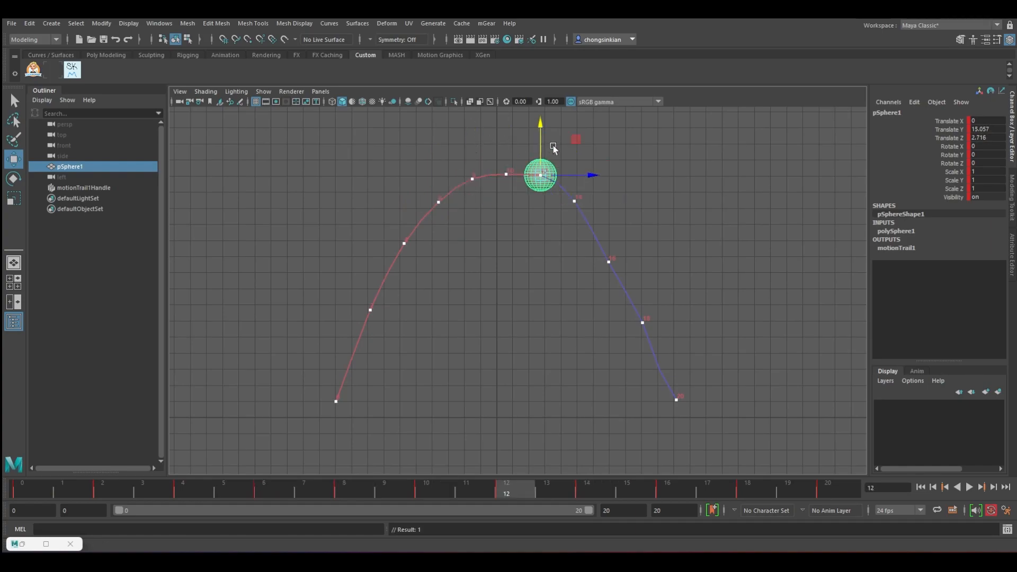
{"action": "left_click_drag", "start_coordinate": [541, 126], "coordinate": [577, 167]}
{"action": "key", "text": "period"}
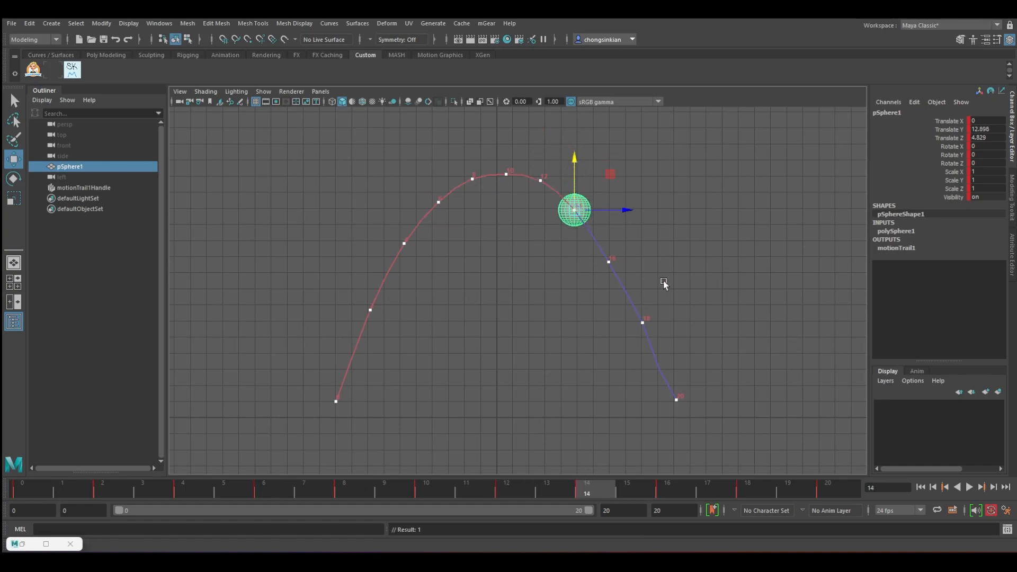
Step through the remaining keys, then scrub and play the jump to check the sphere along the reshaped arc.
{"action": "key", "text": "period"}
{"action": "key", "text": "period"}
{"action": "key", "text": "period"}
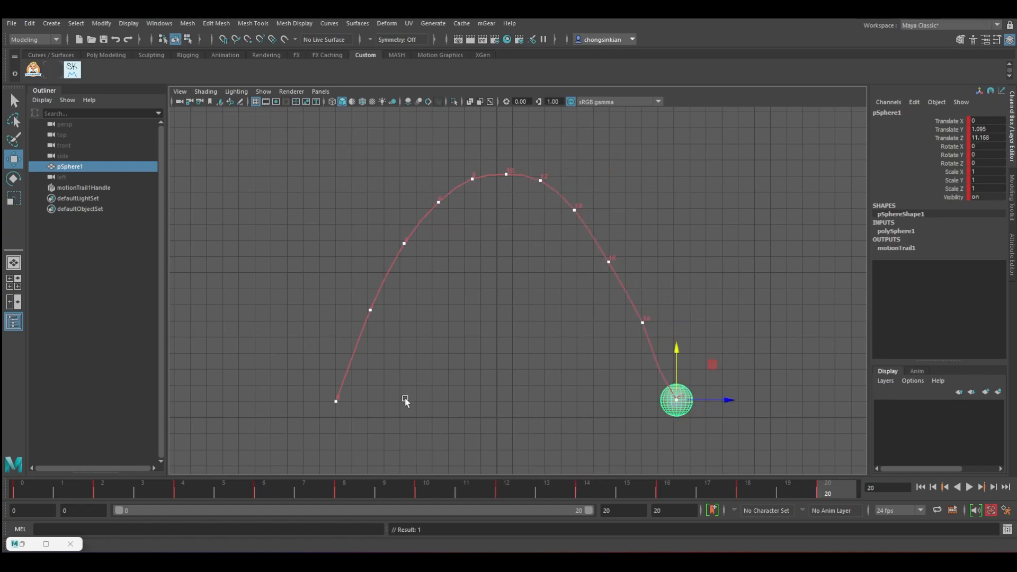
{"action": "key", "text": "q"}
{"action": "left_click_drag", "start_coordinate": [434, 490], "coordinate": [378, 501]}
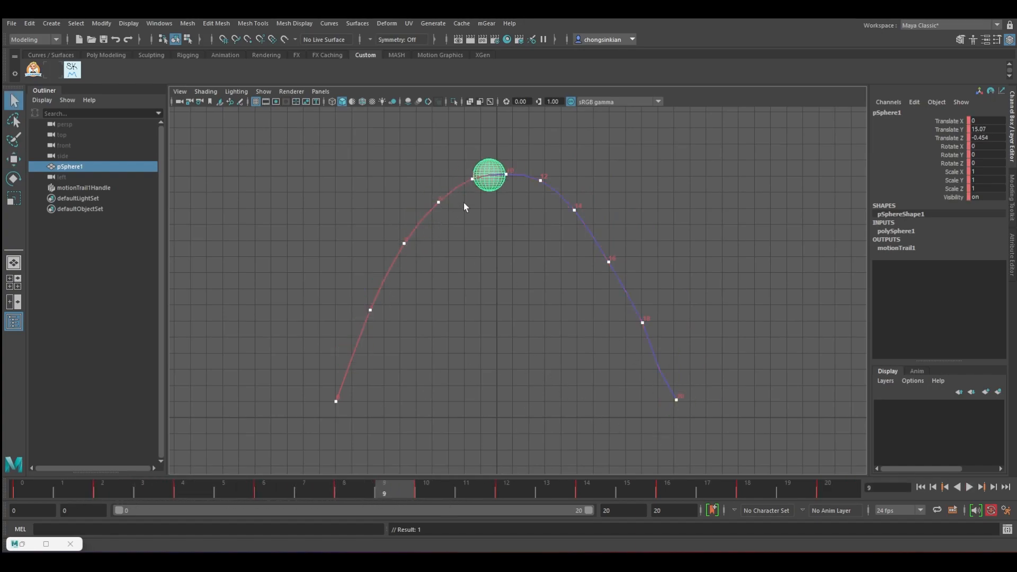
{"action": "left_click_drag", "start_coordinate": [305, 479], "coordinate": [426, 491]}
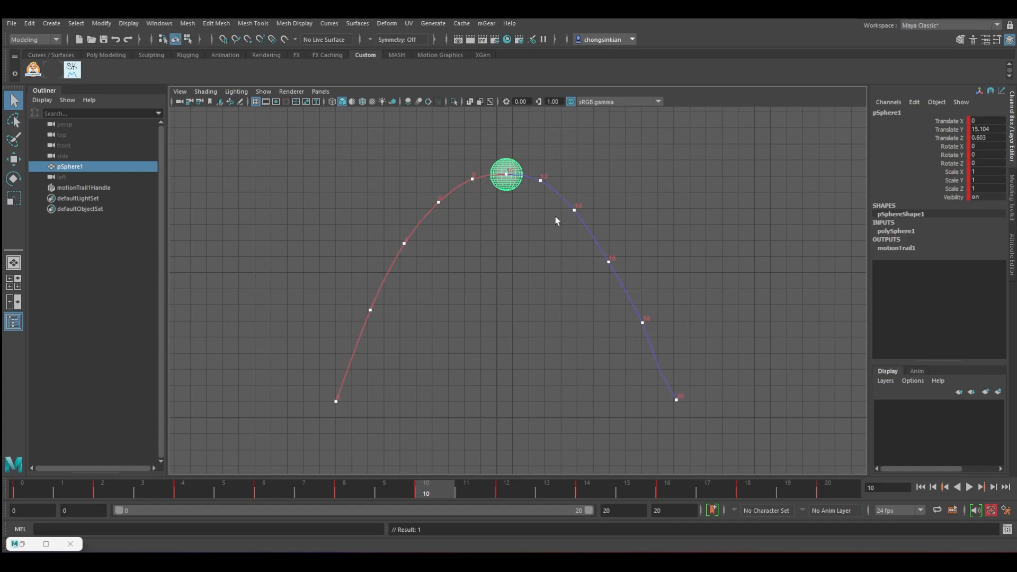
{"action": "key", "text": "alt+v"}
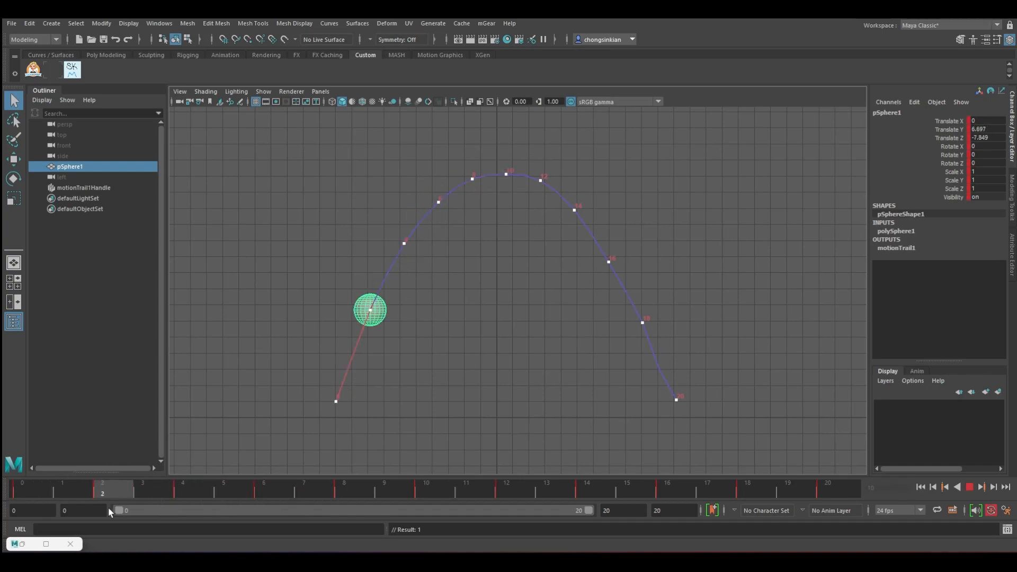
{"action": "left_click_drag", "start_coordinate": [383, 506], "coordinate": [688, 502]}
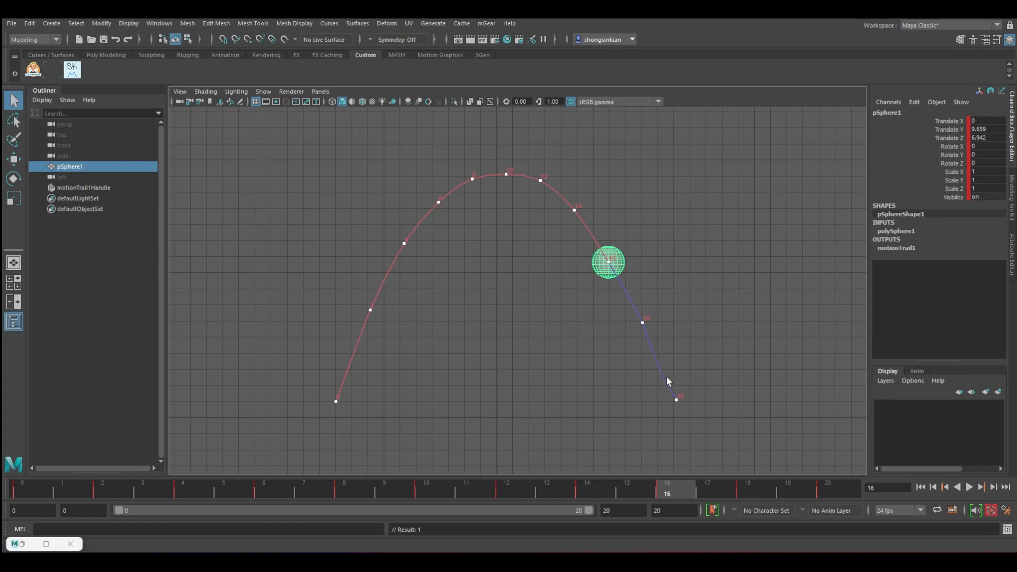
Key the sphere at frame 19, near the end of its motion trail.
{"action": "scroll", "coordinate": [660, 392], "scroll_direction": "up", "scroll_amount": 3}
{"action": "middle_click_drag", "start_coordinate": [716, 448], "coordinate": [541, 323], "text": "alt"}
{"action": "scroll", "coordinate": [571, 302], "scroll_direction": "up", "scroll_amount": 1}
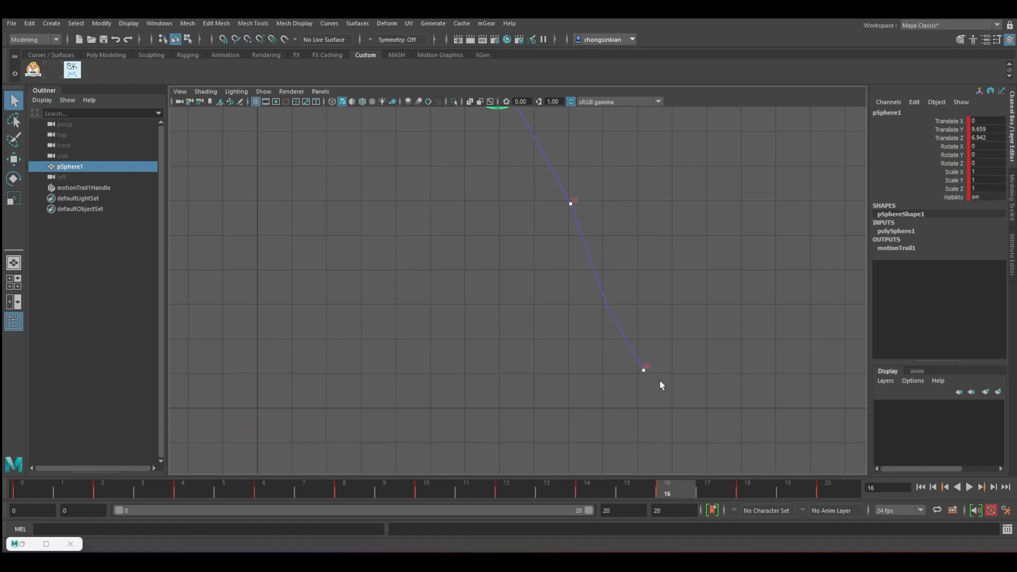
{"action": "left_click_drag", "start_coordinate": [627, 495], "coordinate": [792, 488]}
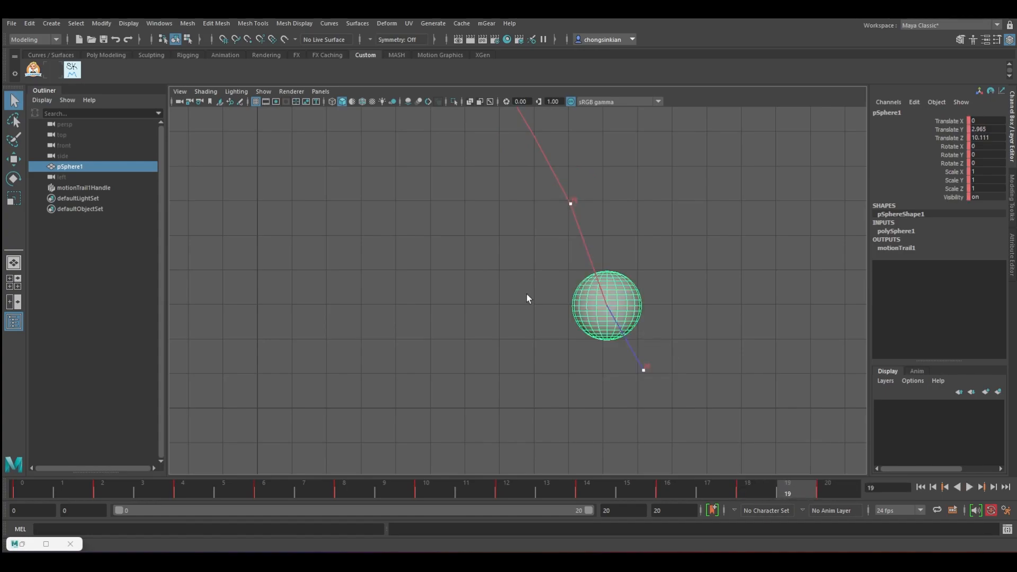
{"action": "key", "text": "s"}
Try raising the sphere at frame 19 to about Y 3.64 to straighten the end of the trail.
{"action": "key", "text": "w"}
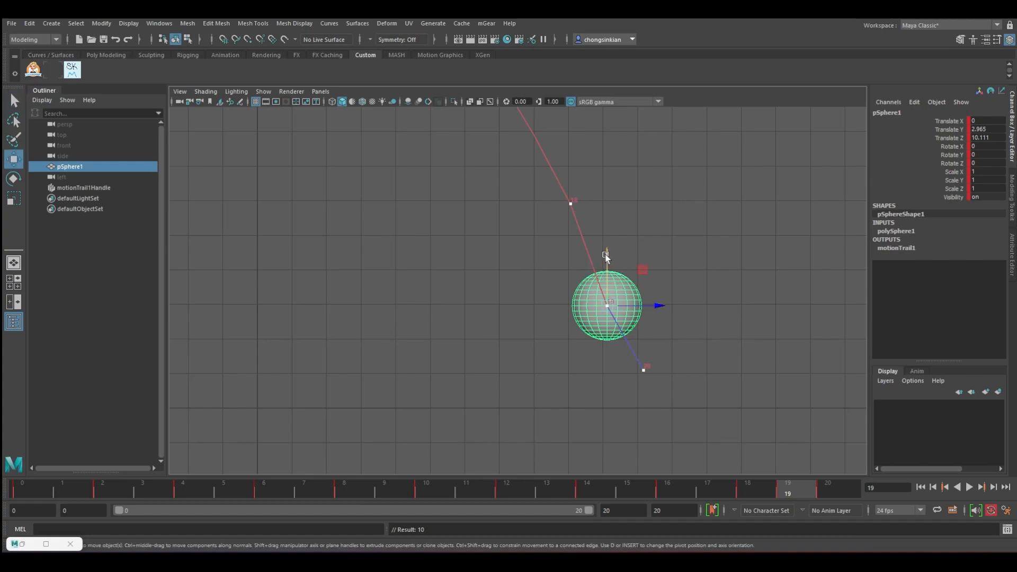
{"action": "left_click_drag", "start_coordinate": [608, 256], "coordinate": [610, 236]}
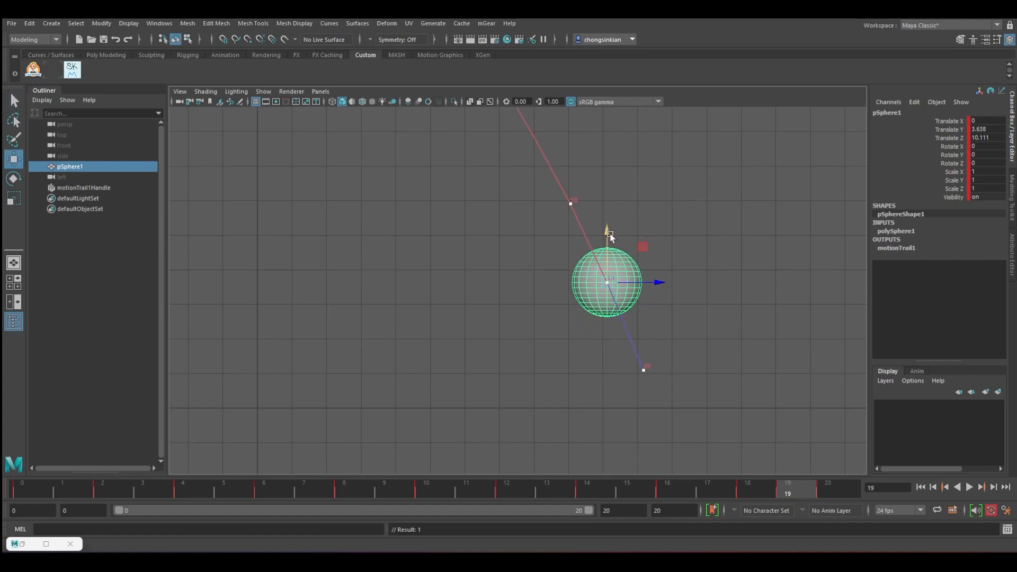
{"action": "key", "text": "q"}
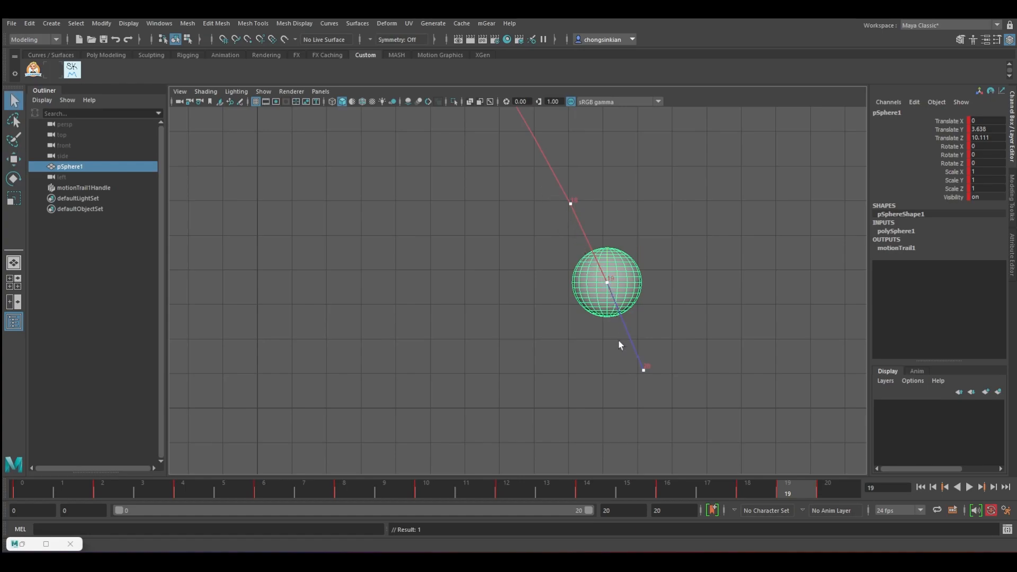
{"action": "key", "text": "ctrl+z"}
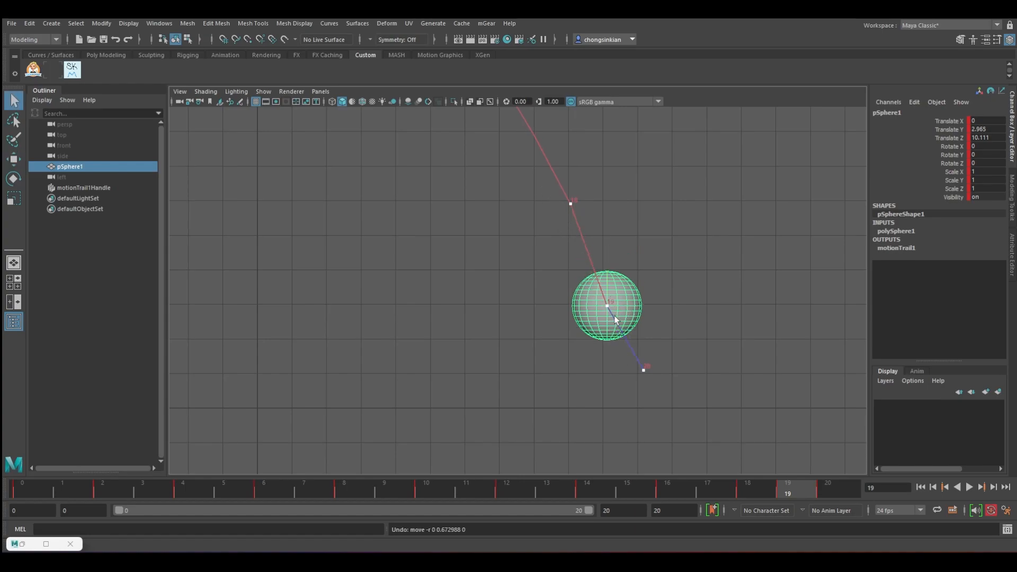
Raise the sphere slightly at frame 19 to straighten the end of the arc, and scrub frames 18 to 20 to check it.
{"action": "key", "text": "w"}
{"action": "mouse_move", "coordinate": [608, 251]}
{"action": "left_mouse_down"}
{"action": "mouse_move", "coordinate": [607, 227]}
{"action": "mouse_move", "coordinate": [608, 237]}
{"action": "left_mouse_up"}
{"action": "right_click_drag", "start_coordinate": [604, 235], "coordinate": [424, 216], "text": "alt"}
{"action": "middle_click_drag", "start_coordinate": [423, 216], "coordinate": [571, 443], "text": "alt"}
{"action": "right_click_drag", "start_coordinate": [572, 443], "coordinate": [500, 402], "text": "alt"}
{"action": "middle_click_drag", "start_coordinate": [529, 421], "coordinate": [537, 301], "text": "alt"}
{"action": "middle_click_drag", "start_coordinate": [583, 338], "coordinate": [583, 363], "text": "alt"}
{"action": "left_click", "coordinate": [767, 493]}
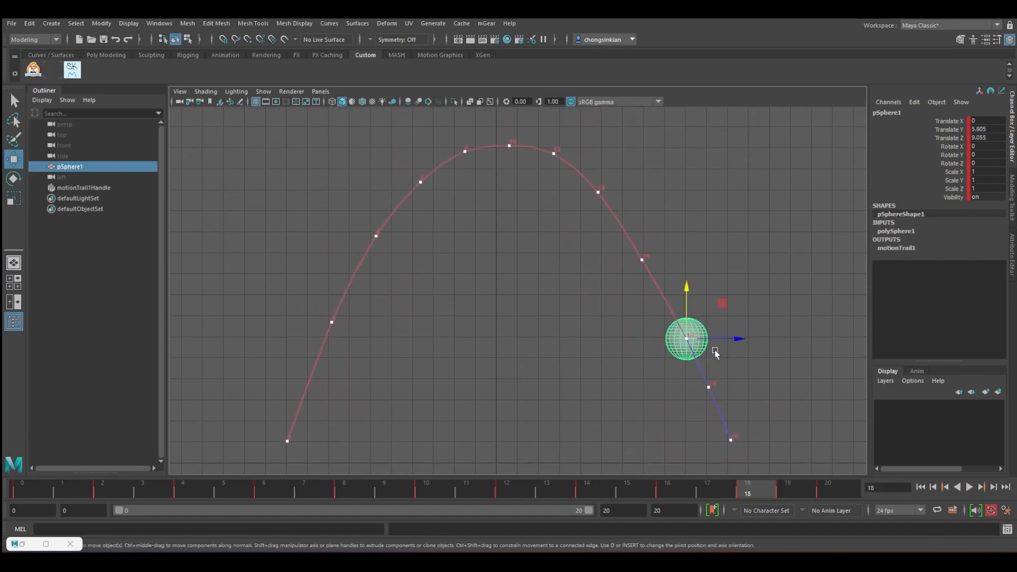
{"action": "key", "text": "q"}
{"action": "left_click_drag", "start_coordinate": [749, 495], "coordinate": [828, 492]}
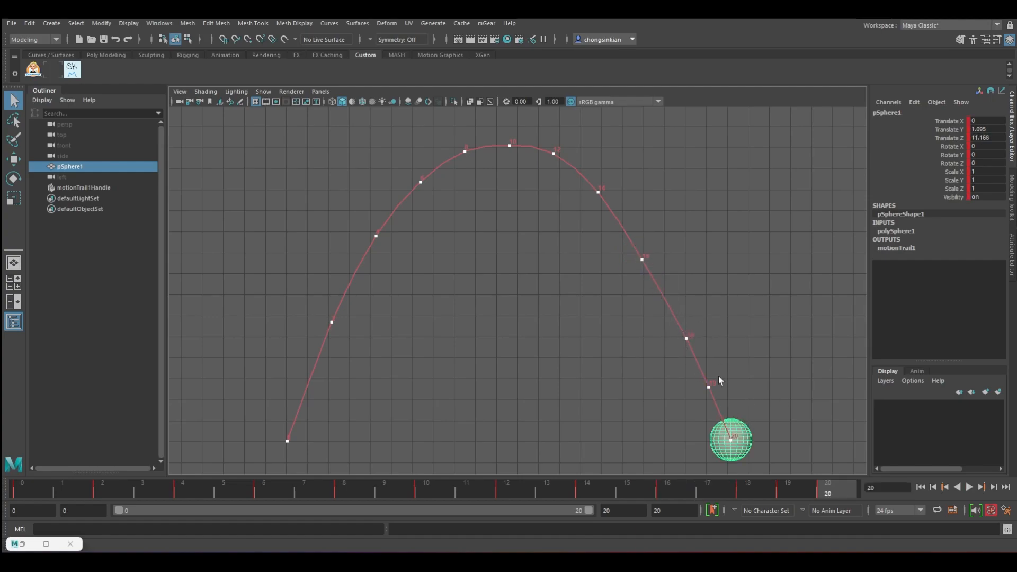
Key the sphere on the remaining in-between frames so the trail marks every frame, and play the jump.
{"action": "left_click_drag", "start_coordinate": [698, 496], "coordinate": [145, 494]}
{"action": "left_click", "coordinate": [81, 493]}
{"action": "key", "text": "s"}
{"action": "left_click", "coordinate": [151, 491]}
{"action": "key", "text": "s"}
{"action": "key", "text": "alt+v"}
Delete the sphere's in-between keys, leaving only frames 0, 10 and 20 keyed, and return to frame 0.
{"action": "left_click_drag", "start_coordinate": [211, 486], "coordinate": [415, 490]}
{"action": "right_click", "coordinate": [392, 493]}
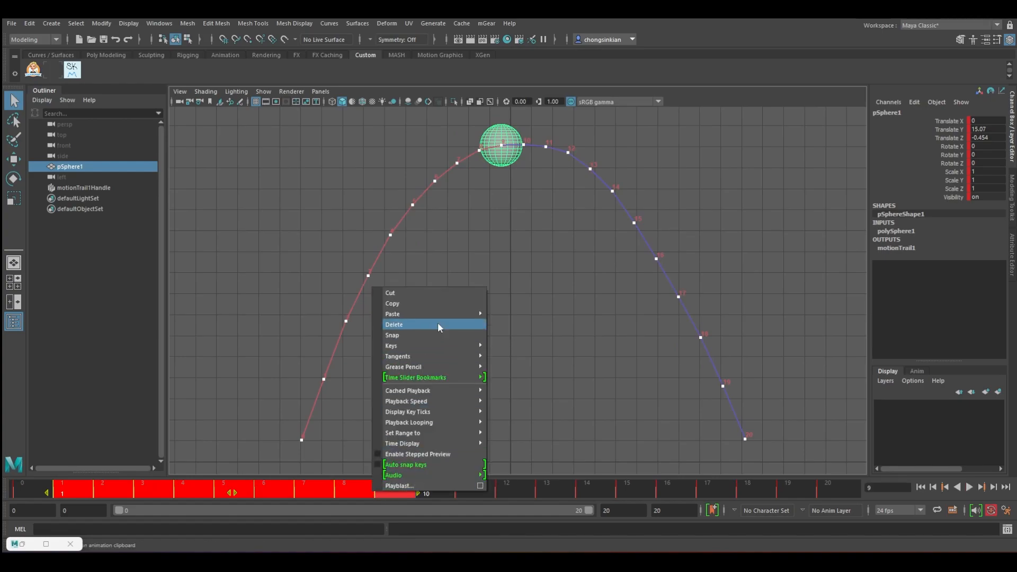
{"action": "left_click", "coordinate": [437, 324]}
{"action": "left_click", "coordinate": [450, 485]}
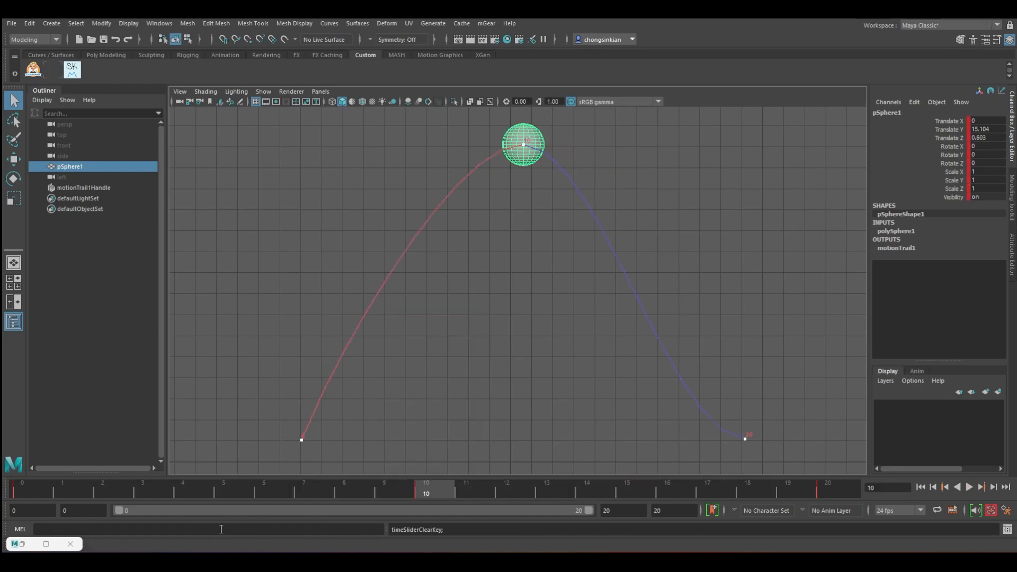
{"action": "left_click_drag", "start_coordinate": [36, 475], "coordinate": [435, 488]}
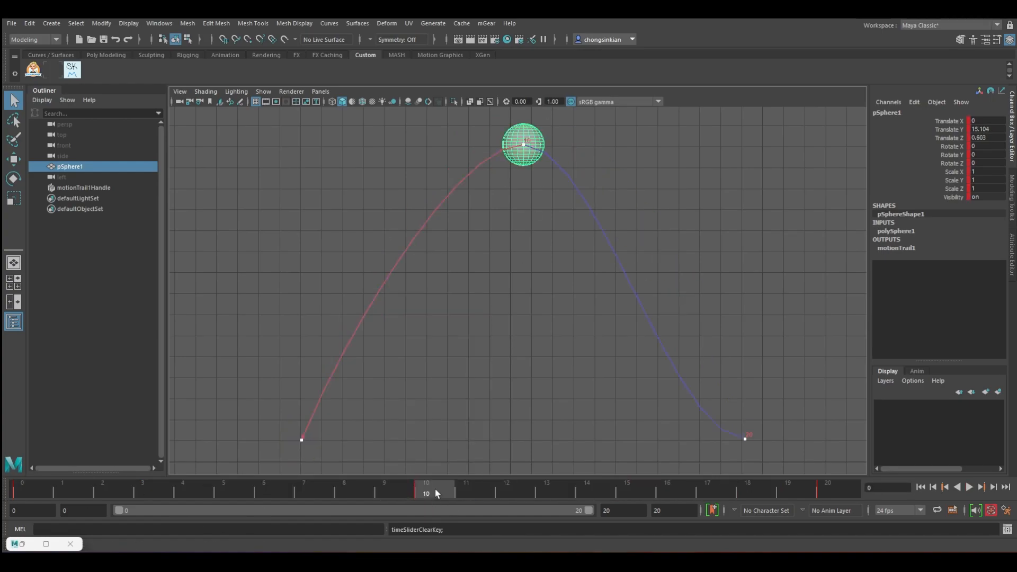
{"action": "left_click", "coordinate": [845, 488]}
{"action": "left_click_drag", "start_coordinate": [62, 493], "coordinate": [31, 494]}
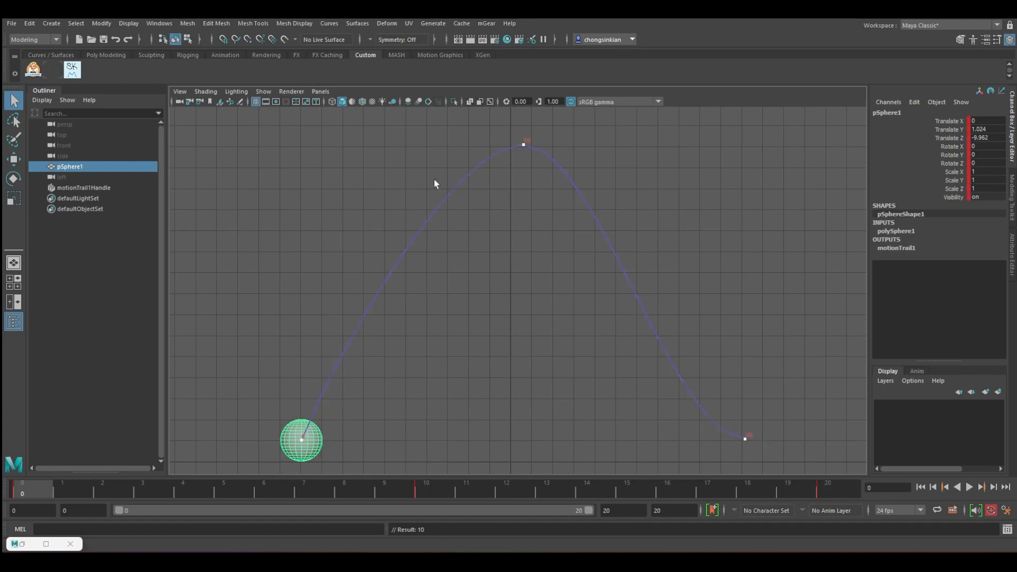
Delete the sphere's motion trail handle from the scene.
{"action": "left_click", "coordinate": [445, 197]}
{"action": "left_click", "coordinate": [75, 179]}
{"action": "left_click", "coordinate": [80, 188]}
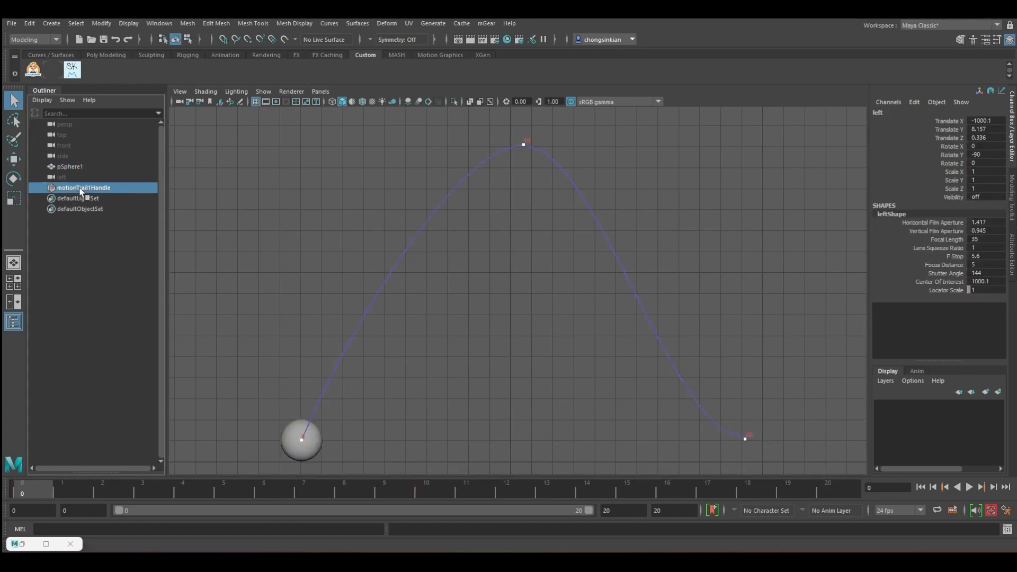
{"action": "key", "text": "Delete"}
Select the sphere and key it at frames 2, 6, 14 and 18.
{"action": "left_click", "coordinate": [288, 442]}
{"action": "mouse_move", "coordinate": [120, 490]}
{"action": "left_mouse_down"}
{"action": "mouse_move", "coordinate": [154, 488]}
{"action": "mouse_move", "coordinate": [112, 490]}
{"action": "left_mouse_up"}
{"action": "left_click_drag", "start_coordinate": [245, 496], "coordinate": [604, 486]}
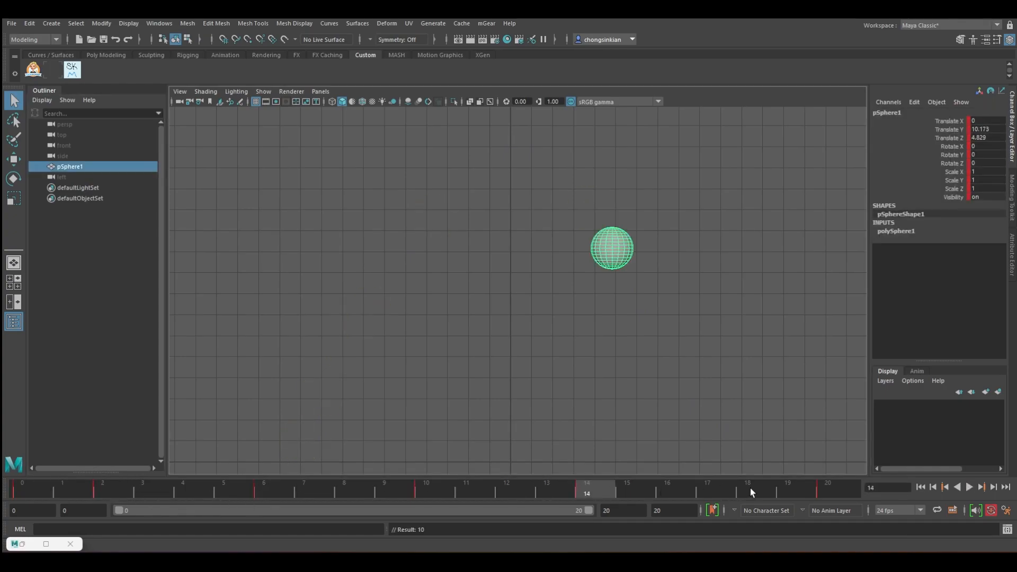
{"action": "left_click", "coordinate": [748, 491]}
{"action": "left_click", "coordinate": [685, 377]}
{"action": "left_click", "coordinate": [694, 398]}
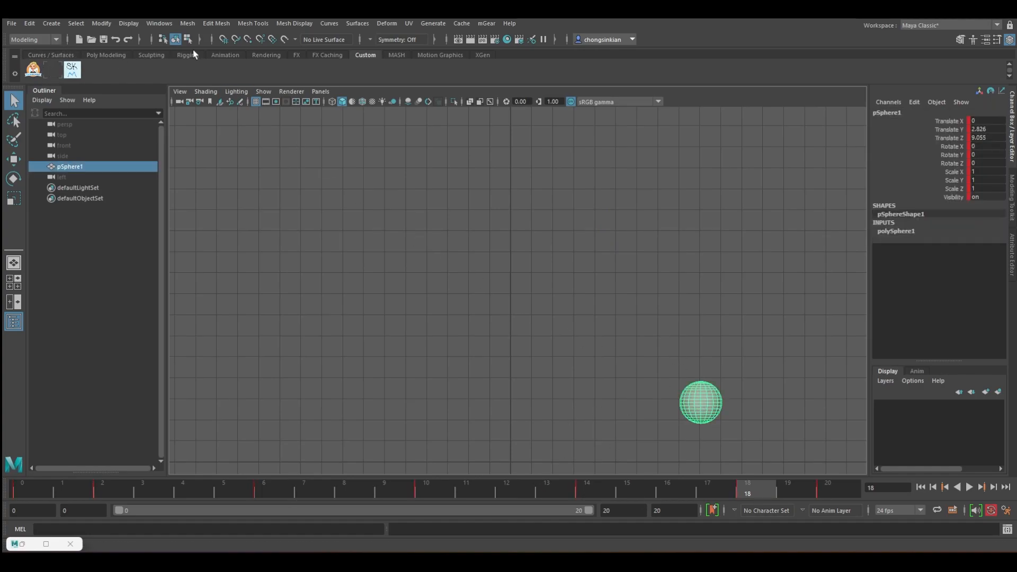
Create a new editable motion trail for the sphere and scrub the jump along it.
{"action": "left_click", "coordinate": [216, 54]}
{"action": "left_click", "coordinate": [50, 70]}
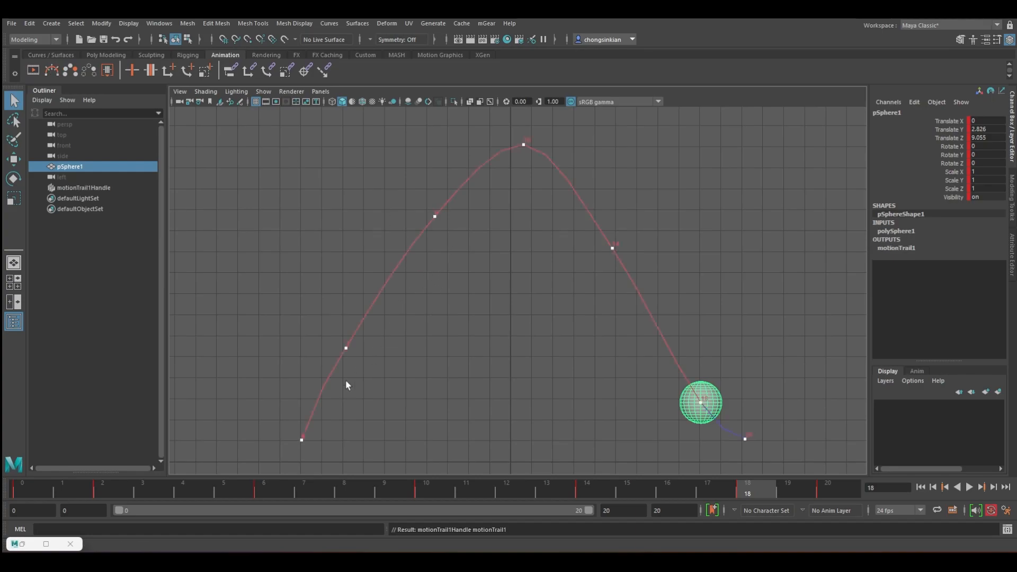
{"action": "left_click_drag", "start_coordinate": [115, 498], "coordinate": [437, 488]}
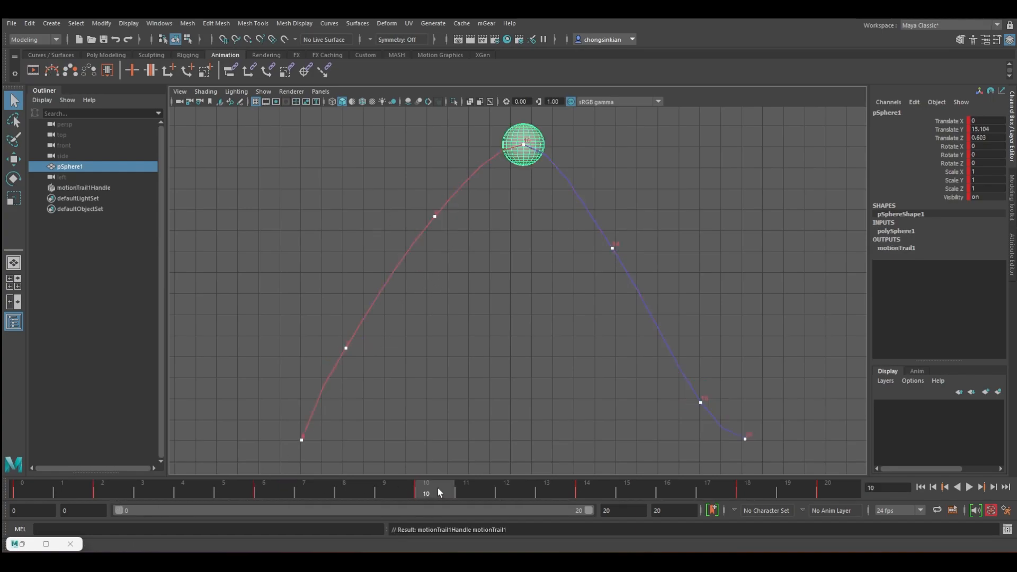
{"action": "left_click_drag", "start_coordinate": [597, 488], "coordinate": [679, 488]}
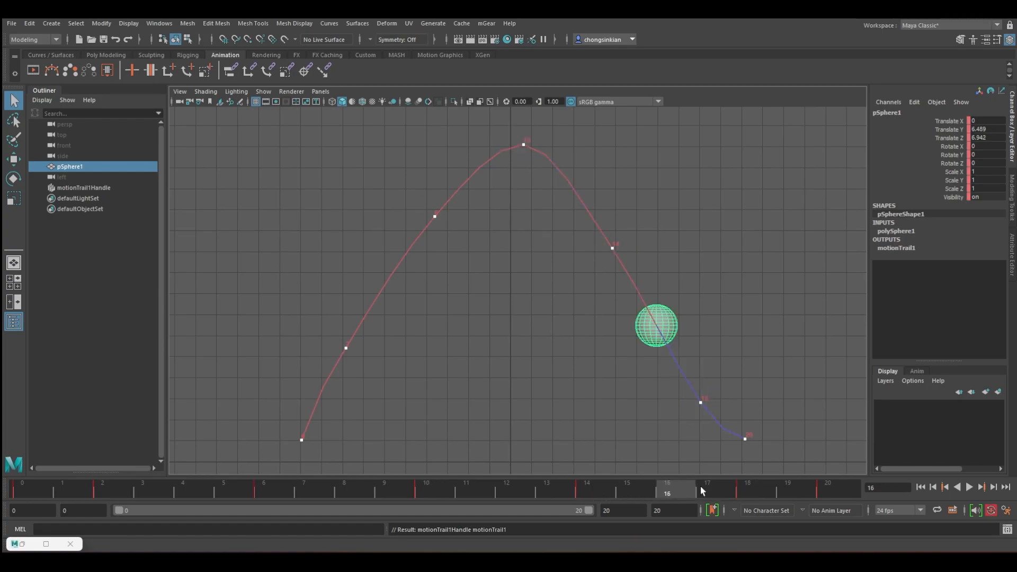
Key the sphere on every unkeyed frame from 1 to 19 to show a trail marker per frame.
{"action": "left_click", "coordinate": [102, 487]}
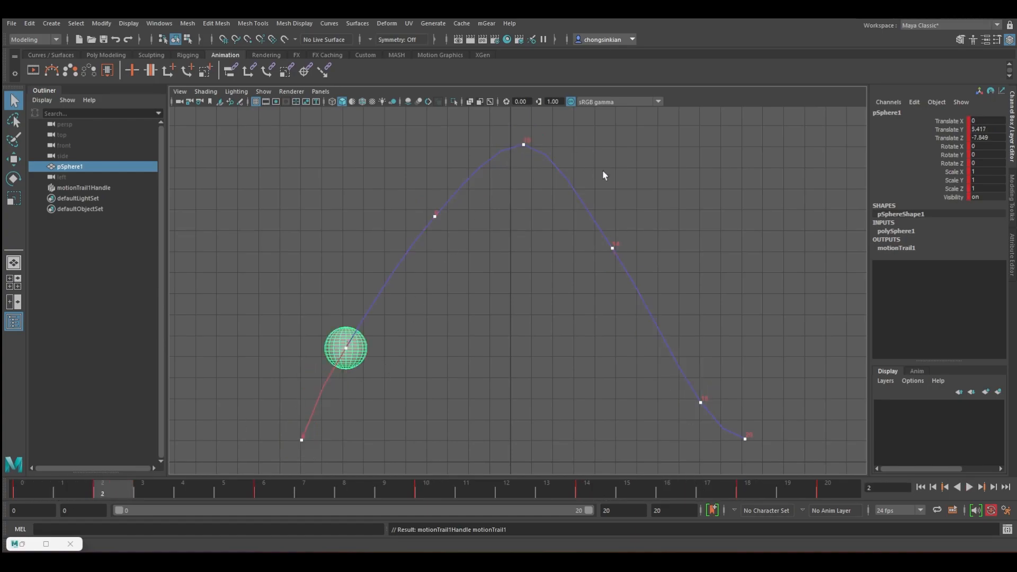
{"action": "left_click_drag", "start_coordinate": [597, 498], "coordinate": [237, 488]}
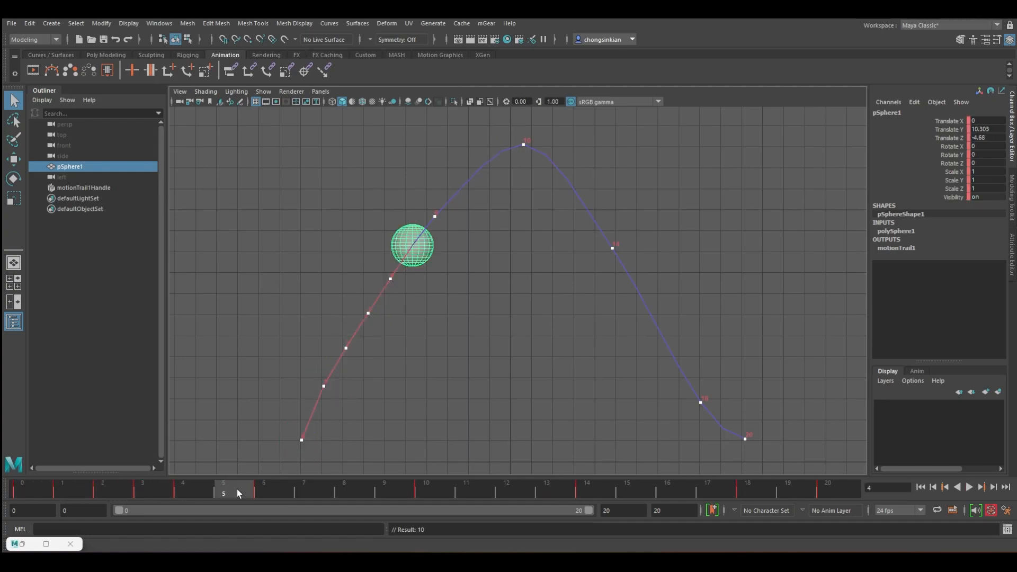
{"action": "left_click_drag", "start_coordinate": [304, 487], "coordinate": [801, 486]}
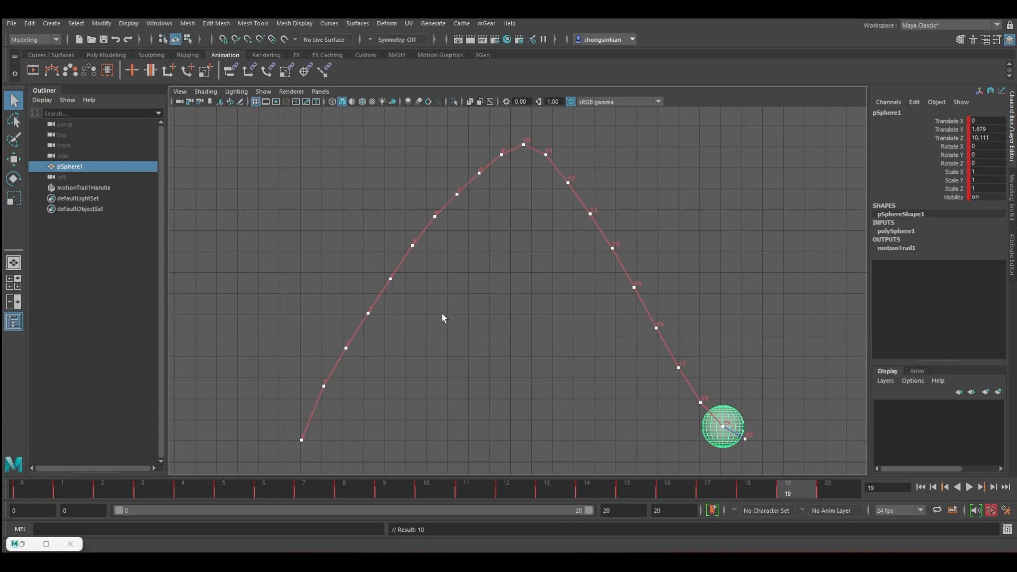
Undo all the keys just added on the in-between frames.
{"action": "key", "text": "ctrl+z"}
{"action": "key", "text": "ctrl+z"}
{"action": "key", "text": "ctrl+z"}
{"action": "key", "text": "ctrl+z"}
{"action": "key", "text": "ctrl+z"}
{"action": "key", "text": "ctrl+z"}
{"action": "key", "text": "ctrl+z"}
{"action": "key", "text": "ctrl+z"}
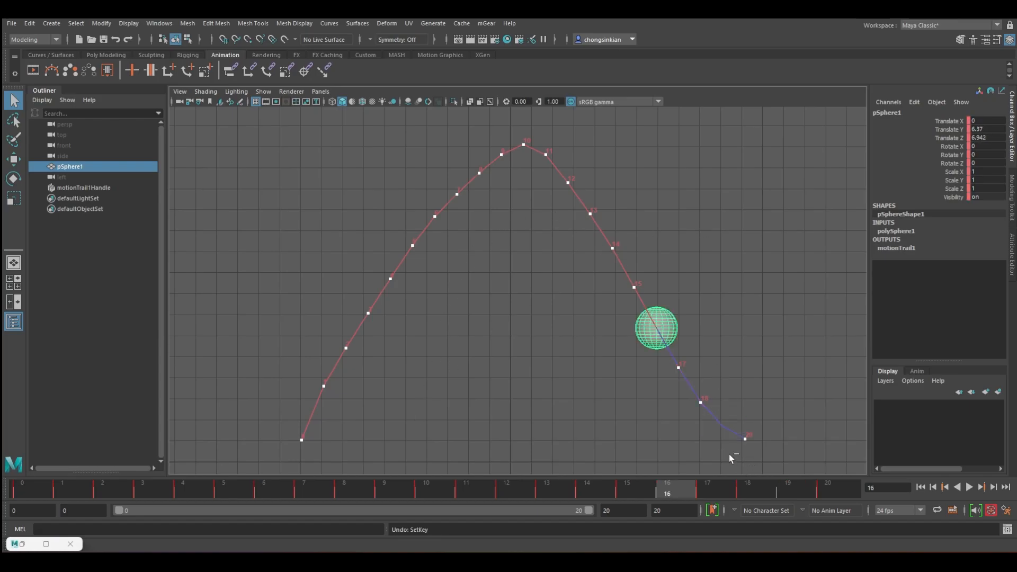
{"action": "key", "text": "ctrl+z"}
{"action": "key", "text": "ctrl+z"}
{"action": "key", "text": "ctrl+z"}
{"action": "key", "text": "ctrl+z"}
{"action": "key", "text": "ctrl+z"}
{"action": "key", "text": "ctrl+z"}
{"action": "key", "text": "ctrl+z"}
{"action": "key", "text": "ctrl+z"}
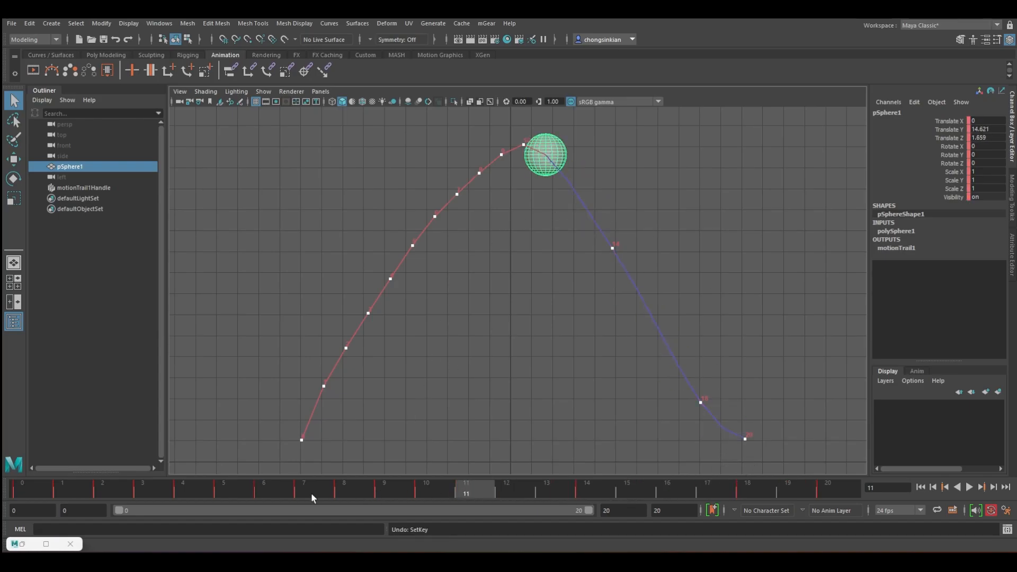
{"action": "key", "text": "ctrl+z"}
{"action": "key", "text": "ctrl+z"}
{"action": "key", "text": "ctrl+z"}
{"action": "key", "text": "ctrl+z"}
{"action": "key", "text": "ctrl+z"}
{"action": "key", "text": "ctrl+z"}
{"action": "key", "text": "ctrl+z"}
{"action": "key", "text": "ctrl+z"}
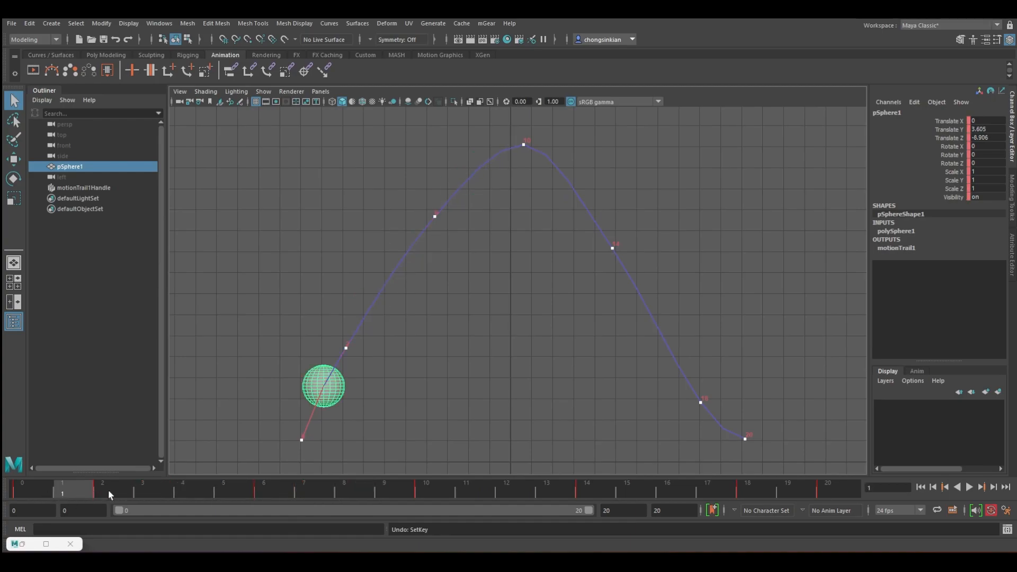
Try raising the sphere at frame 2 to about Y 7.53 to reshape the start of the arc.
{"action": "key", "text": "alt+v"}
{"action": "key", "text": "w"}
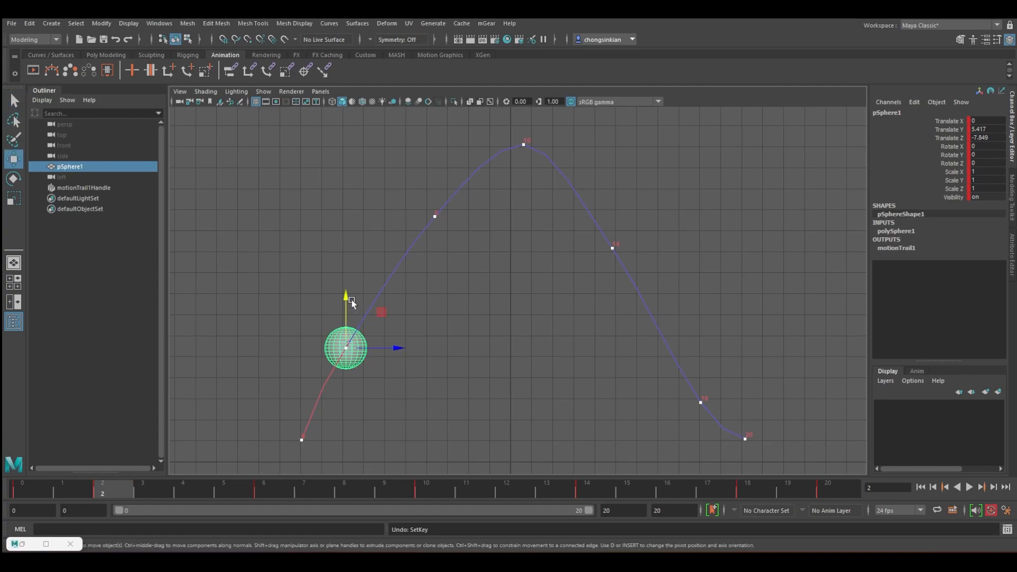
{"action": "middle_click_drag", "start_coordinate": [360, 360], "coordinate": [360, 316]}
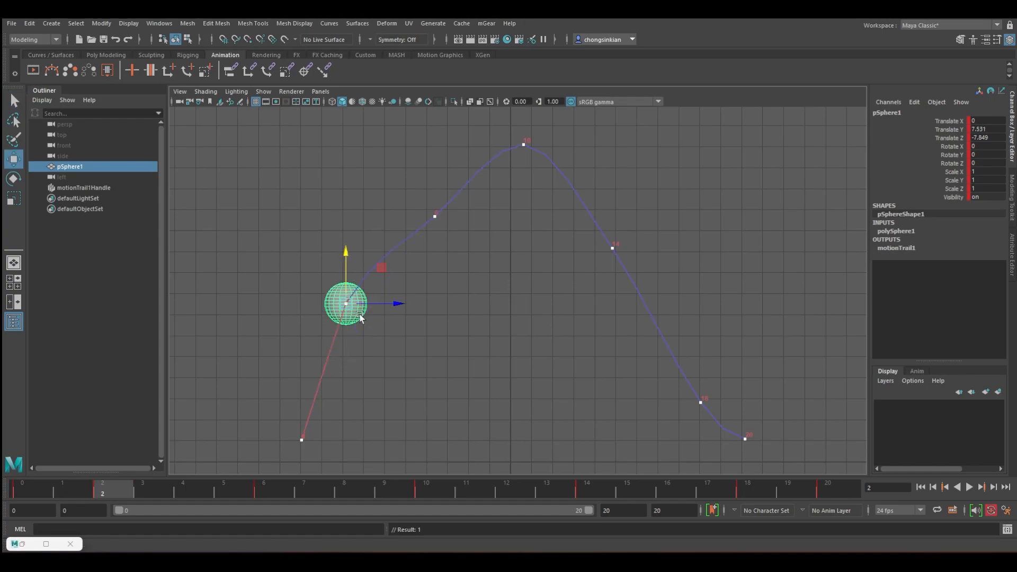
{"action": "left_click", "coordinate": [56, 491]}
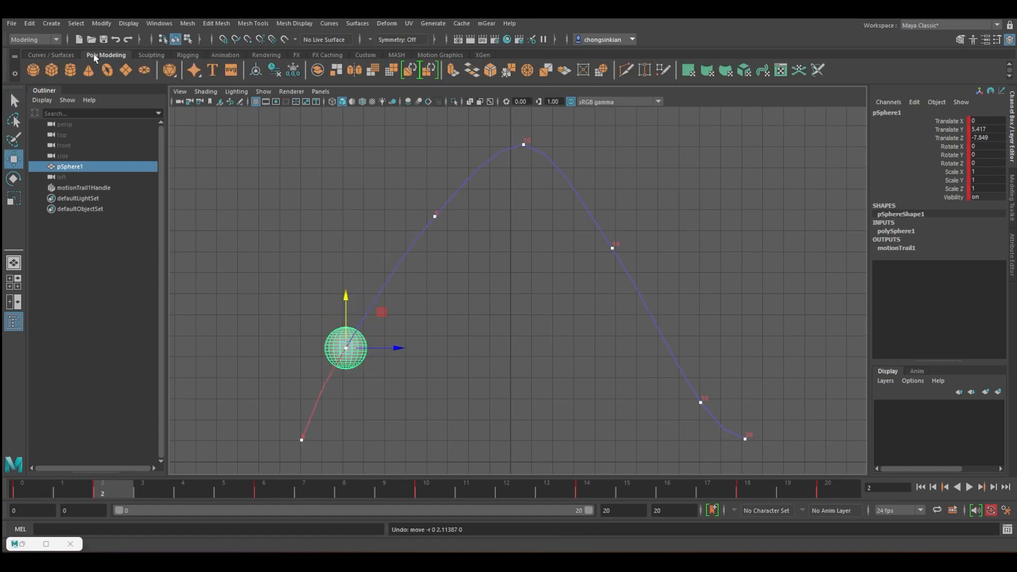
Open the custom Sk_MotionTrail tool and place its window over the viewport, clear of the Outliner.
{"action": "scroll", "coordinate": [134, 57], "scroll_direction": "down", "scroll_amount": 3}
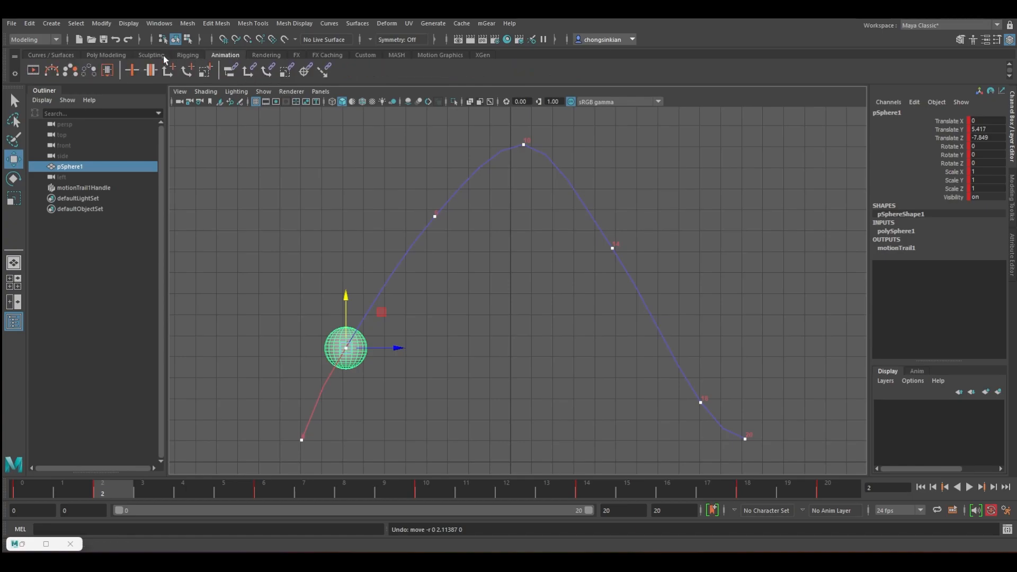
{"action": "left_click", "coordinate": [355, 56]}
{"action": "left_click", "coordinate": [73, 71]}
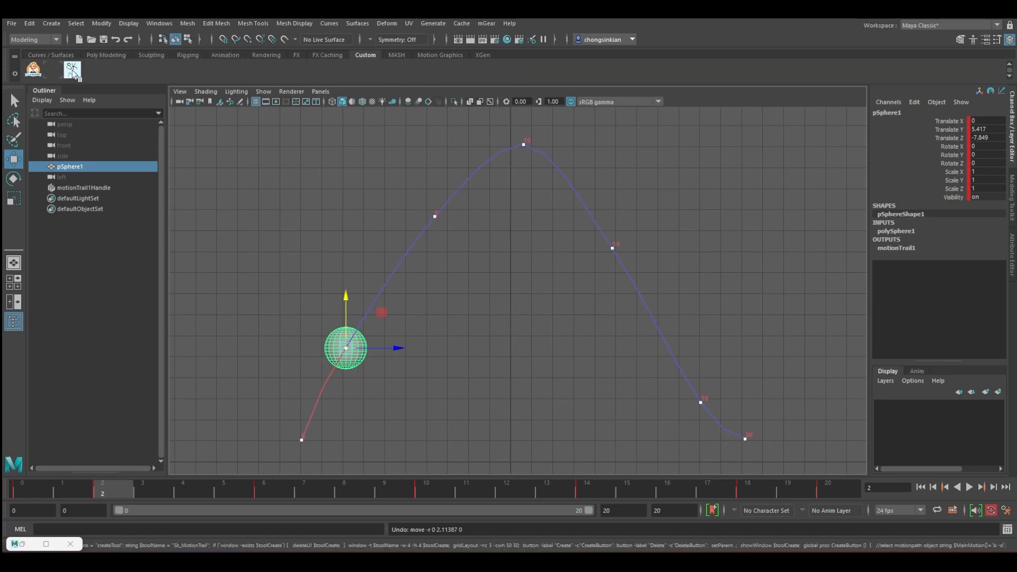
{"action": "left_click", "coordinate": [72, 72]}
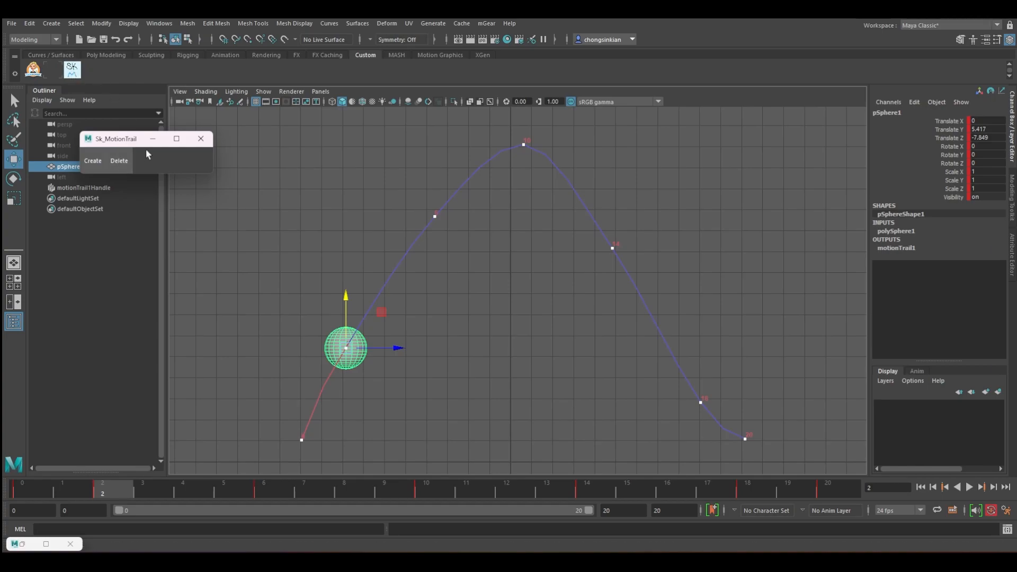
{"action": "mouse_move", "coordinate": [216, 175]}
{"action": "left_mouse_down"}
{"action": "mouse_move", "coordinate": [160, 175]}
{"action": "mouse_move", "coordinate": [227, 172]}
{"action": "left_mouse_up"}
{"action": "left_click_drag", "start_coordinate": [154, 139], "coordinate": [230, 144]}
Create a motion trail with per-frame markers for the sphere using Sk_MotionTrail, and scrub the jump along it.
{"action": "left_click", "coordinate": [317, 337]}
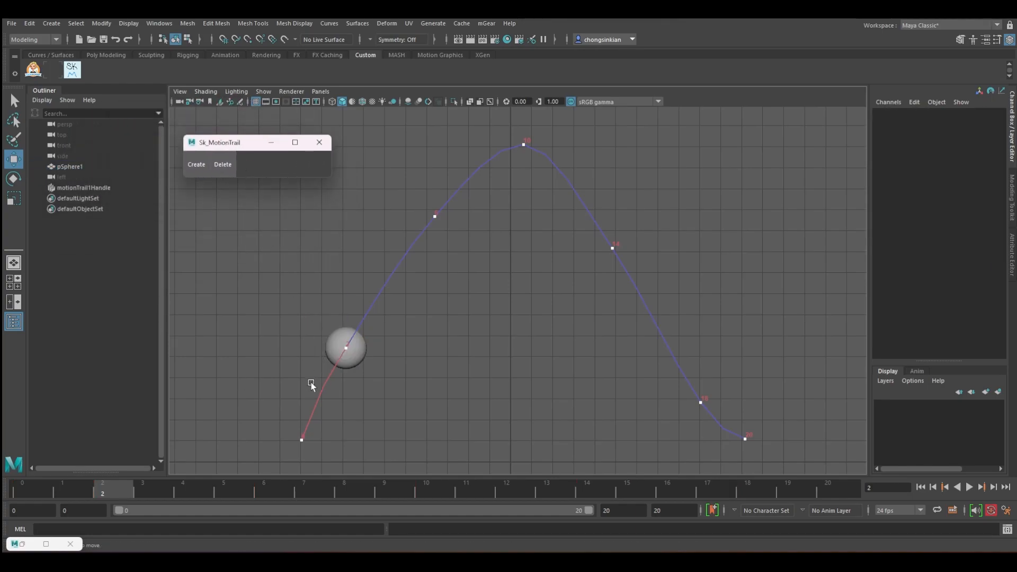
{"action": "left_click", "coordinate": [339, 352]}
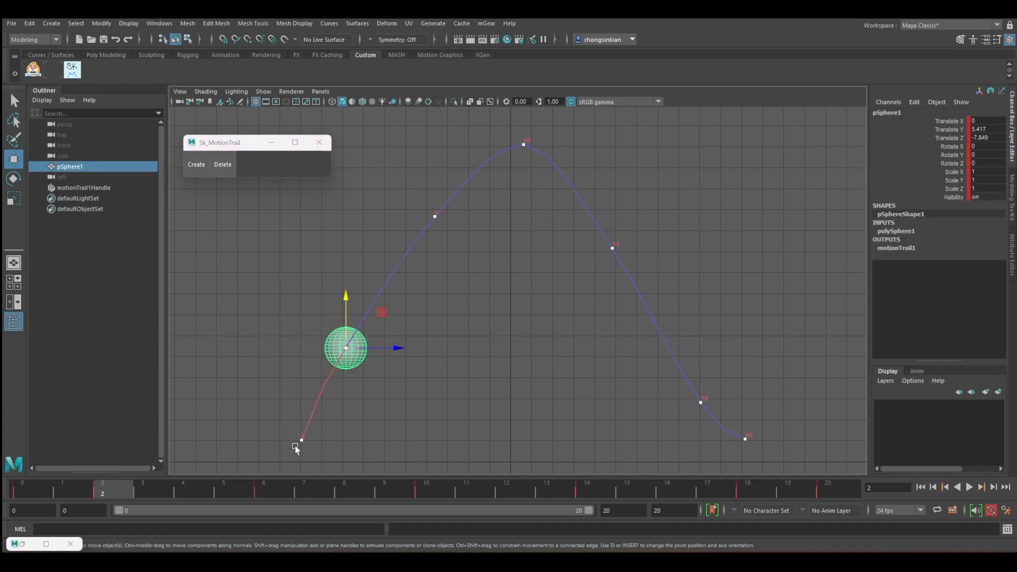
{"action": "left_click", "coordinate": [195, 165]}
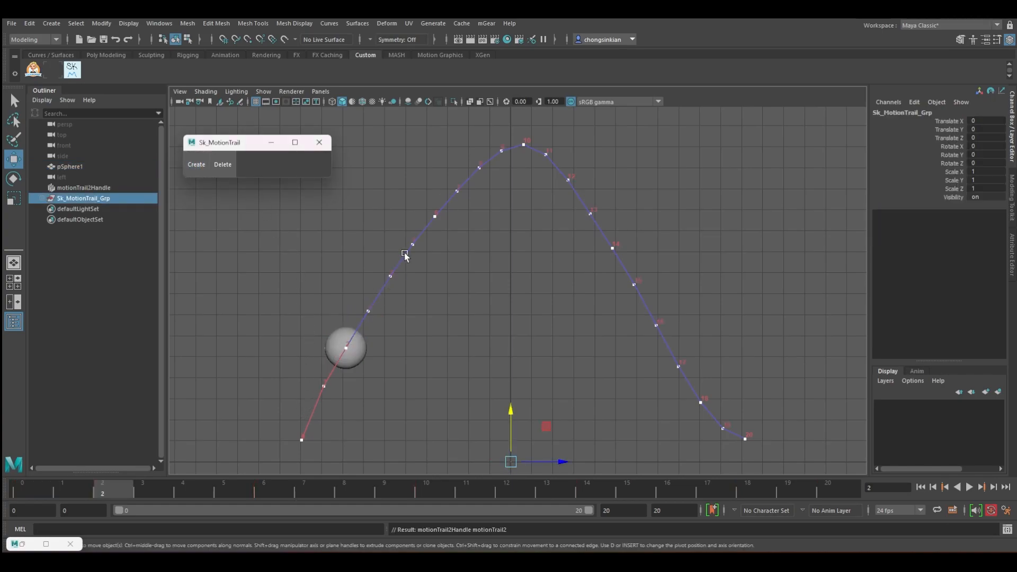
{"action": "left_click", "coordinate": [364, 355]}
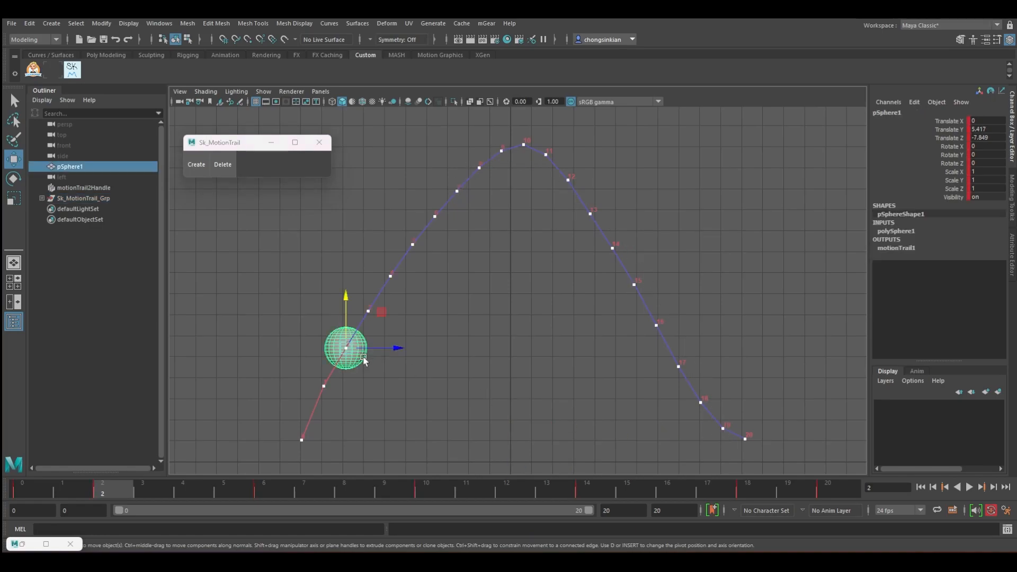
{"action": "left_click_drag", "start_coordinate": [47, 491], "coordinate": [787, 492]}
{"action": "left_click", "coordinate": [572, 403]}
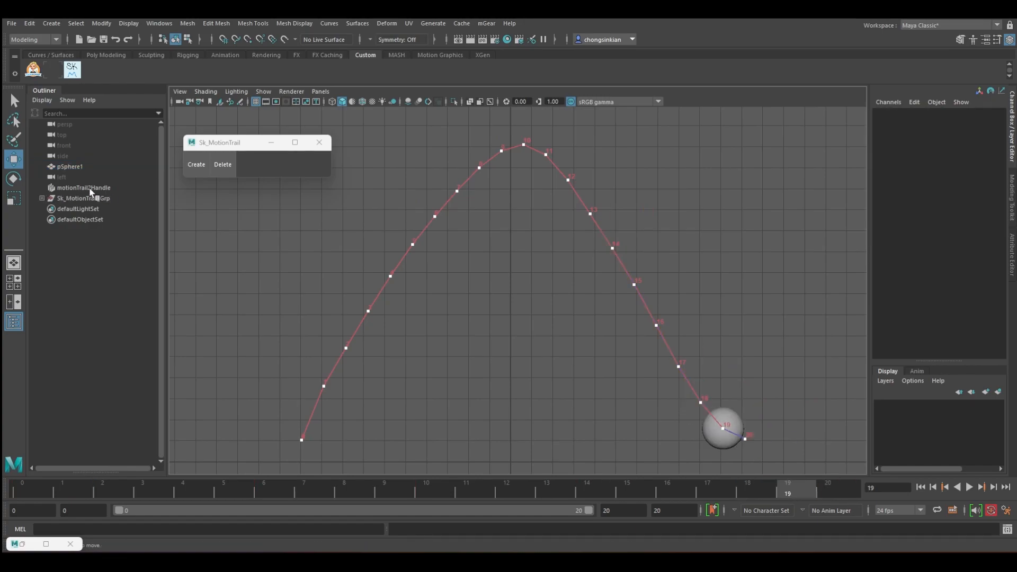
Inspect the generated trail handle and Sk_MotionTrail_Grp, and remove both with the Sk_MotionTrail tool.
{"action": "left_click", "coordinate": [69, 200]}
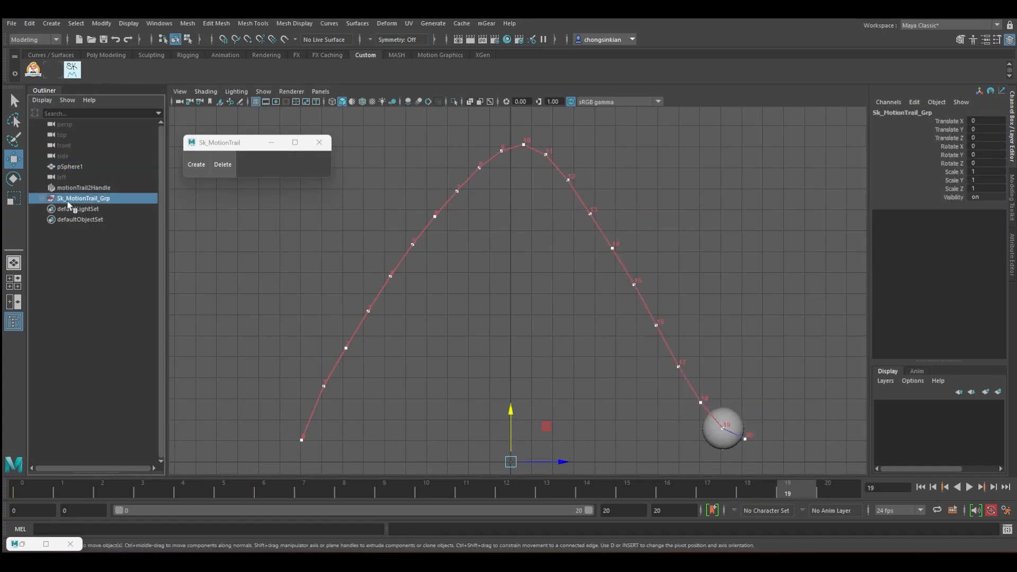
{"action": "left_click", "coordinate": [107, 190]}
{"action": "left_click", "coordinate": [247, 227]}
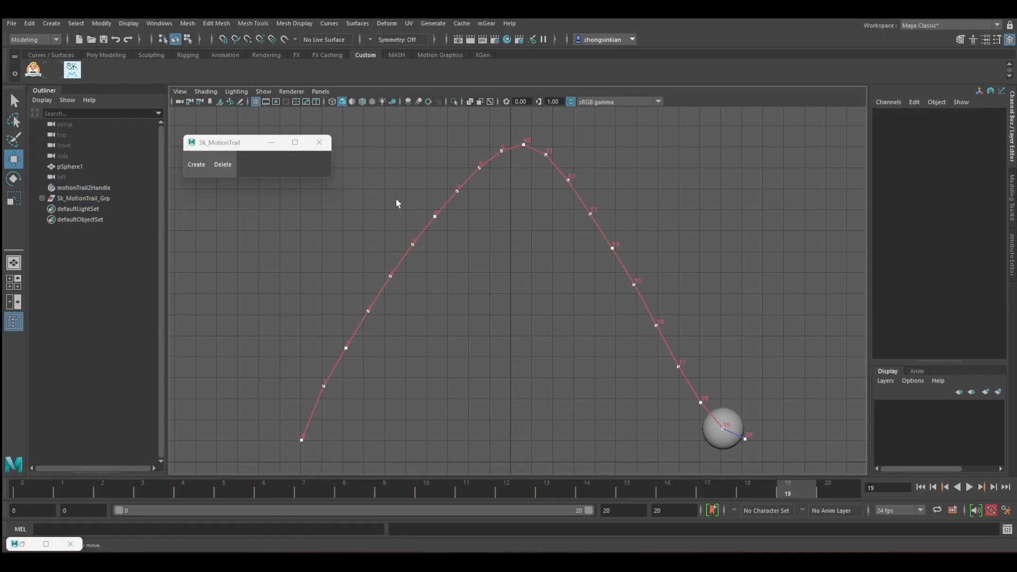
{"action": "left_click", "coordinate": [223, 166]}
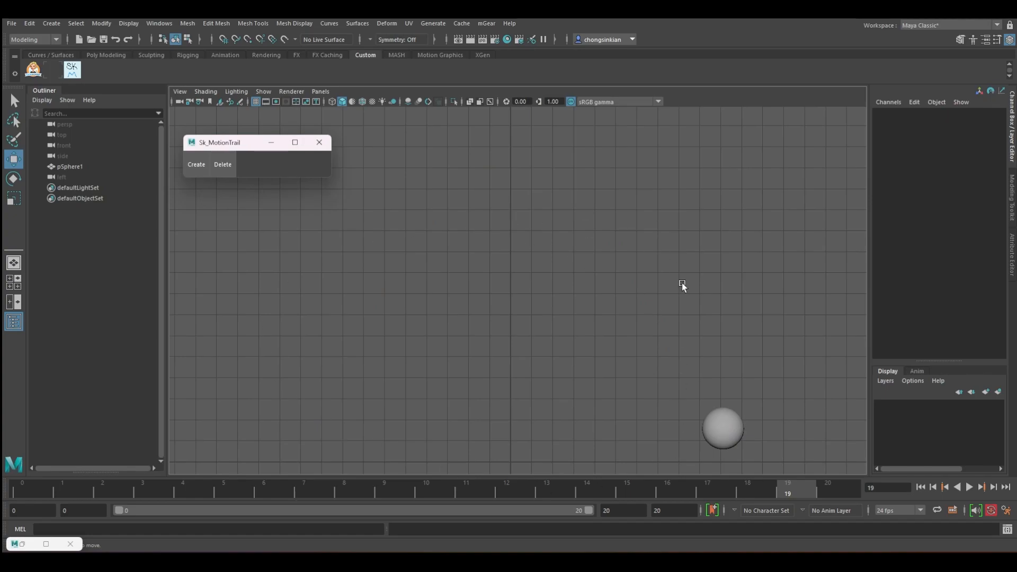
Play the jump without a trail, return to frame 0, and create the sphere's per-frame trail again with Sk_MotionTrail.
{"action": "key", "text": "alt+v"}
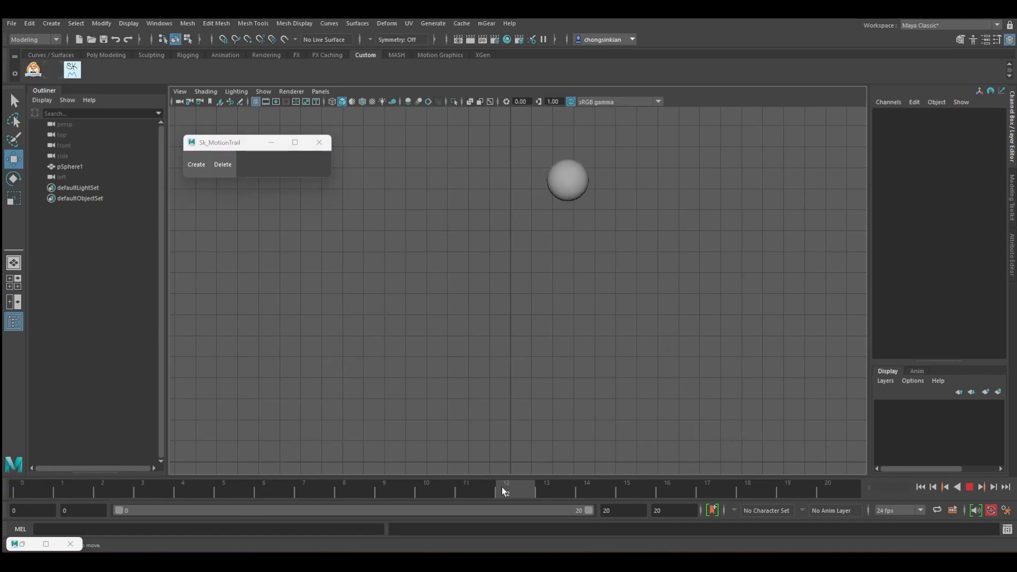
{"action": "left_click", "coordinate": [41, 487]}
{"action": "mouse_move", "coordinate": [33, 490]}
{"action": "left_mouse_down"}
{"action": "mouse_move", "coordinate": [840, 490]}
{"action": "mouse_move", "coordinate": [45, 490]}
{"action": "left_mouse_up"}
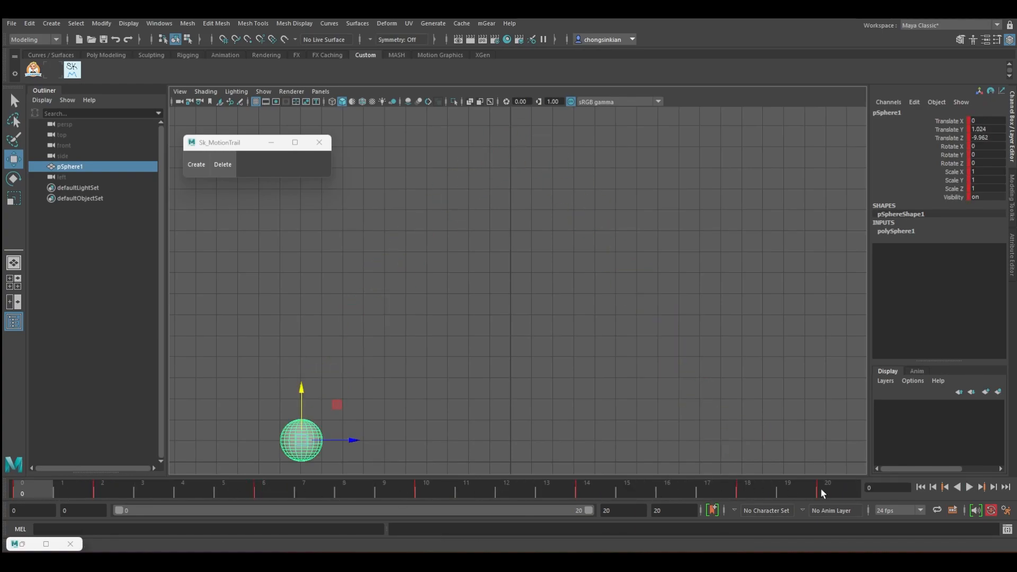
{"action": "left_click", "coordinate": [197, 165]}
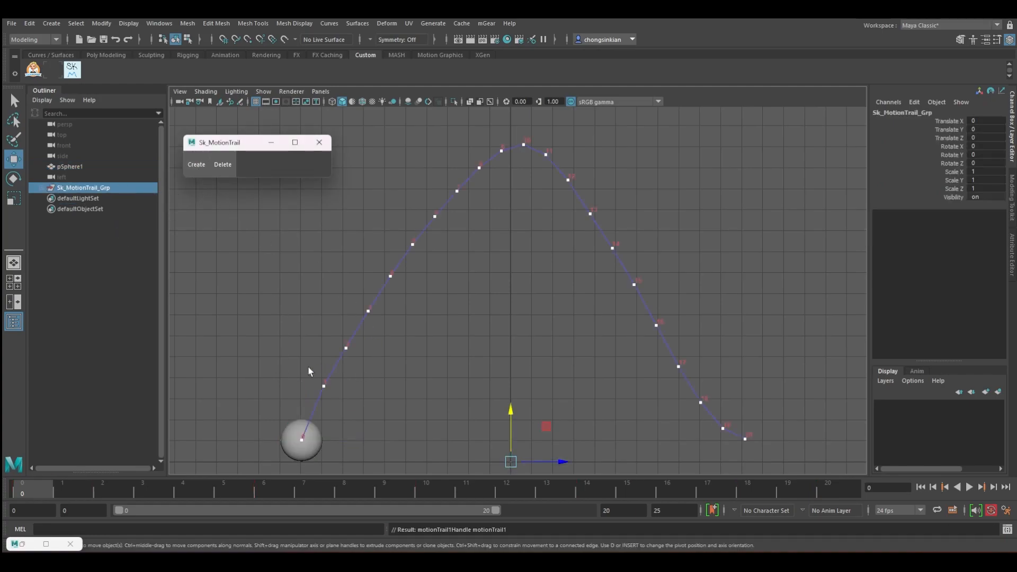
Add a polygon cube, key its movement at frames 0, 10 and 20, and scrub the timeline to frame 18.
{"action": "left_click", "coordinate": [291, 447]}
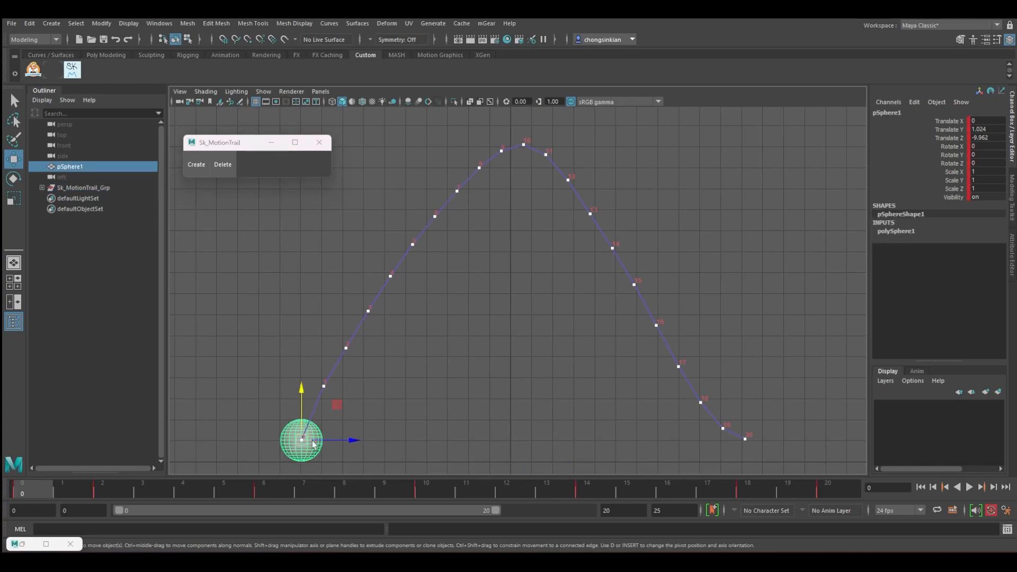
{"action": "left_click", "coordinate": [428, 441]}
{"action": "left_click", "coordinate": [106, 55]}
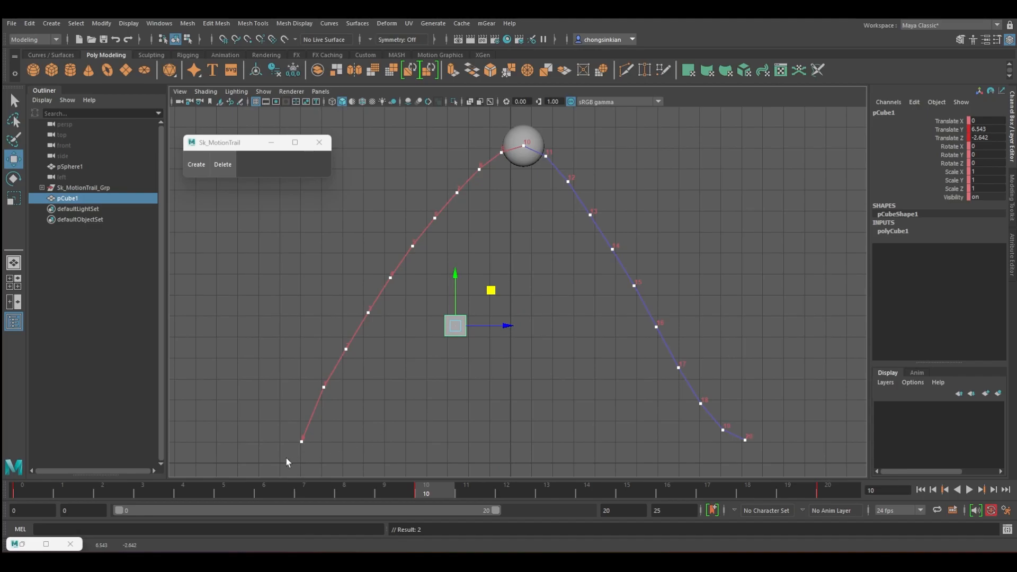
{"action": "left_click_drag", "start_coordinate": [211, 481], "coordinate": [747, 484]}
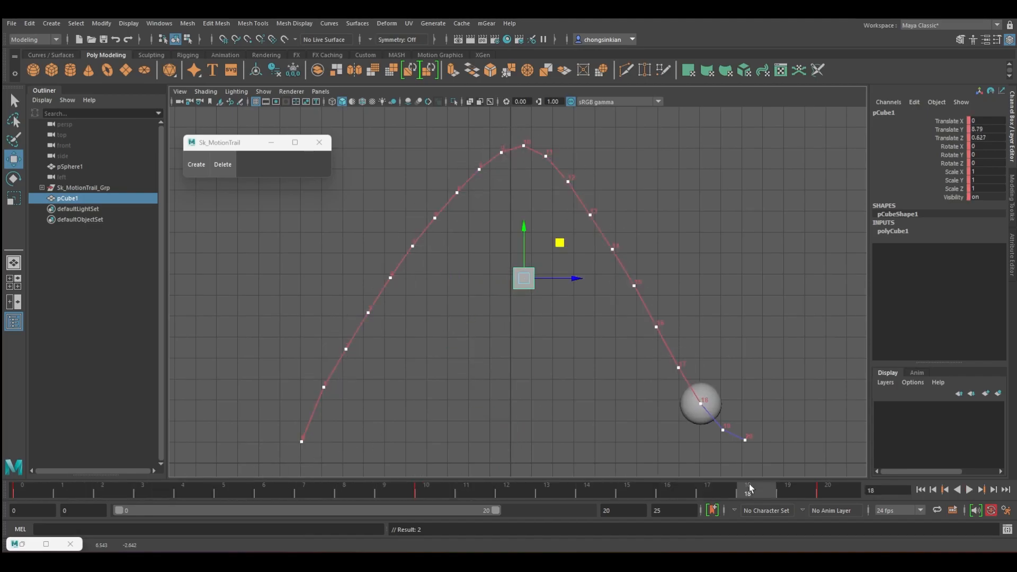
Try to create a motion trail for the cube with Sk_MotionTrail while the sphere's trail still exists, and reselect the cube.
{"action": "left_click", "coordinate": [197, 165]}
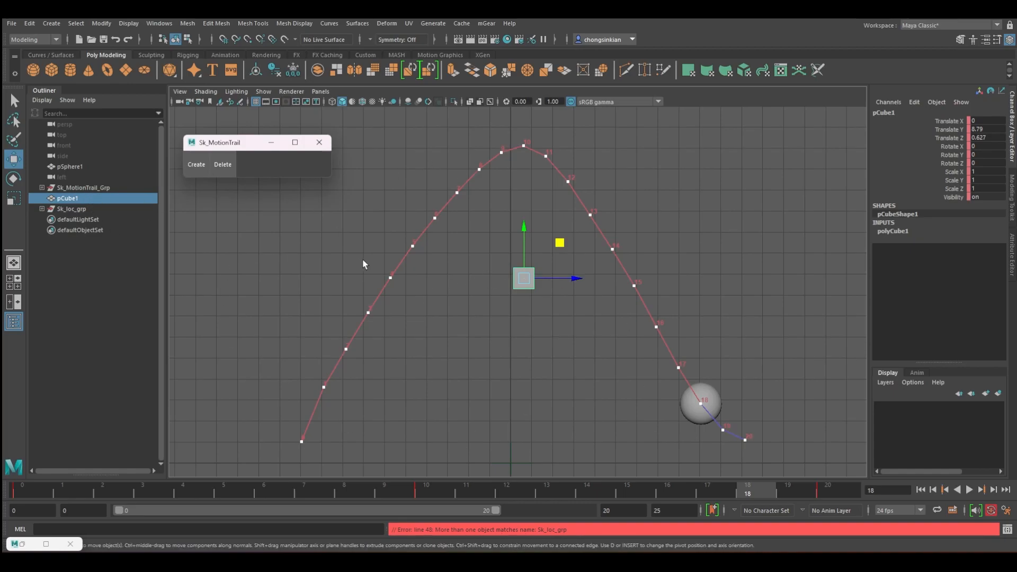
{"action": "left_click", "coordinate": [404, 265]}
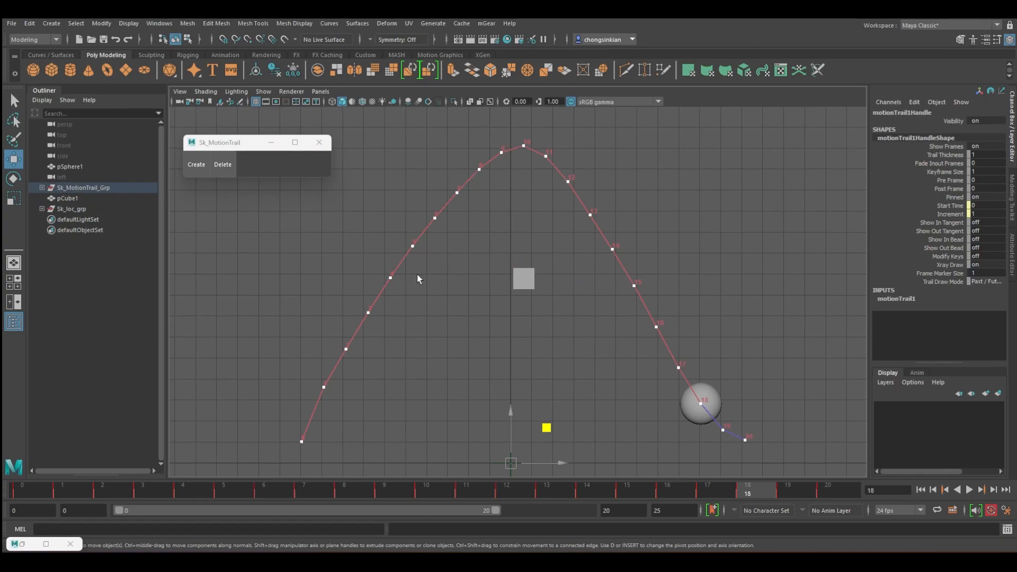
{"action": "left_click", "coordinate": [531, 286]}
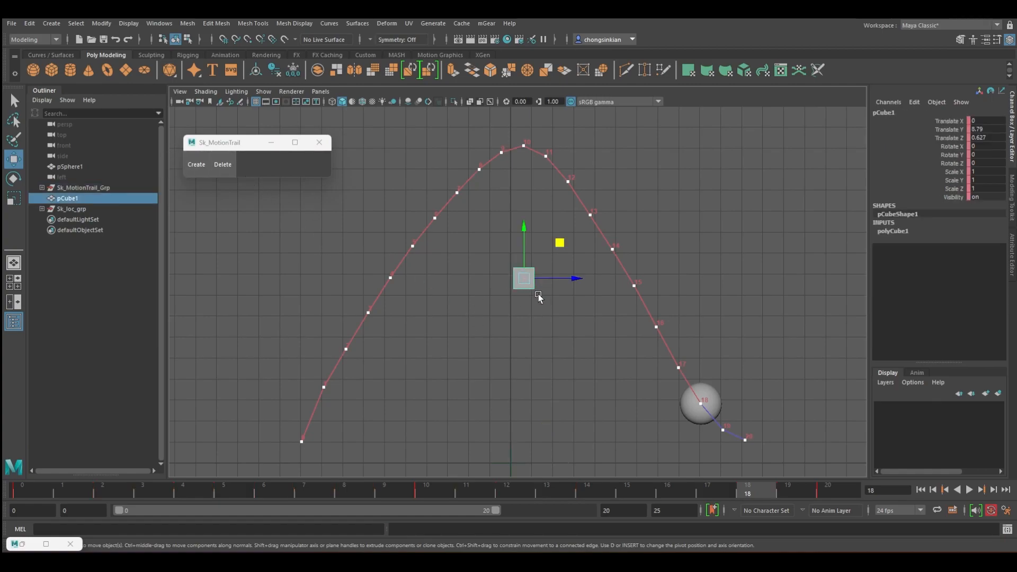
Remove the sphere's trail with Sk_MotionTrail and clear the leftover Sk_loc_grp group from the scene.
{"action": "left_click", "coordinate": [222, 166]}
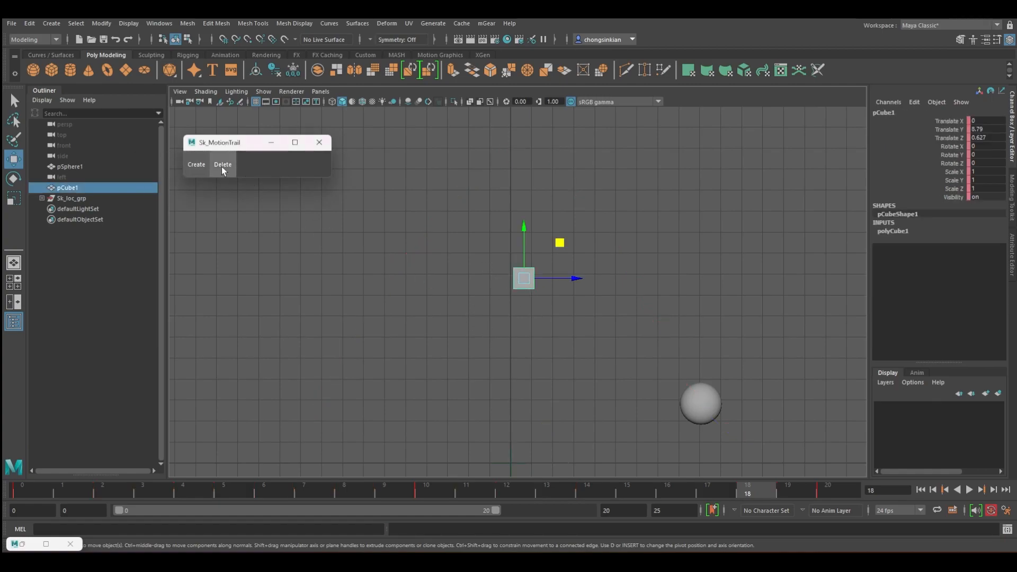
{"action": "left_click", "coordinate": [79, 198]}
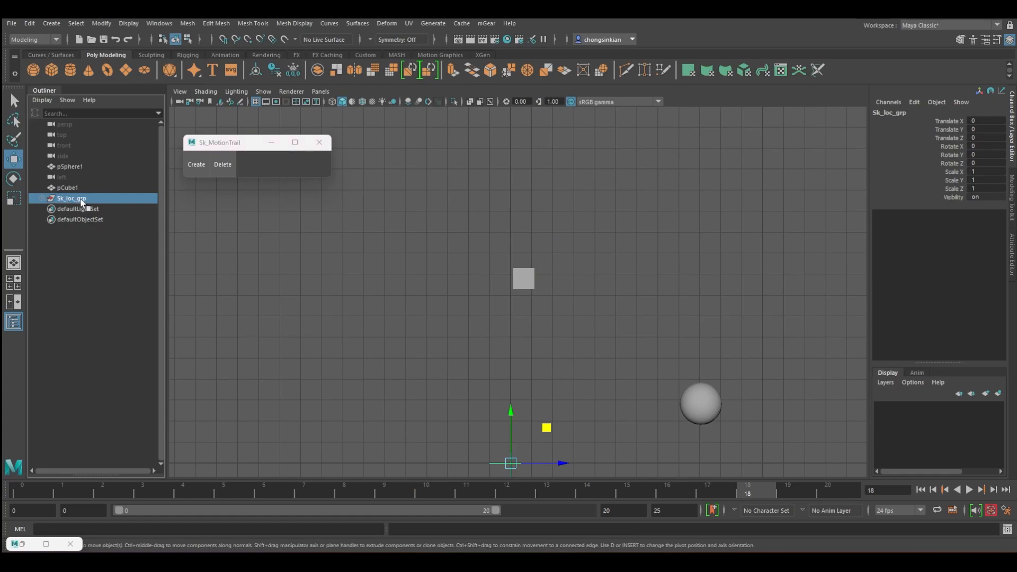
{"action": "left_click", "coordinate": [87, 210]}
{"action": "left_click", "coordinate": [79, 199]}
{"action": "left_click", "coordinate": [224, 168]}
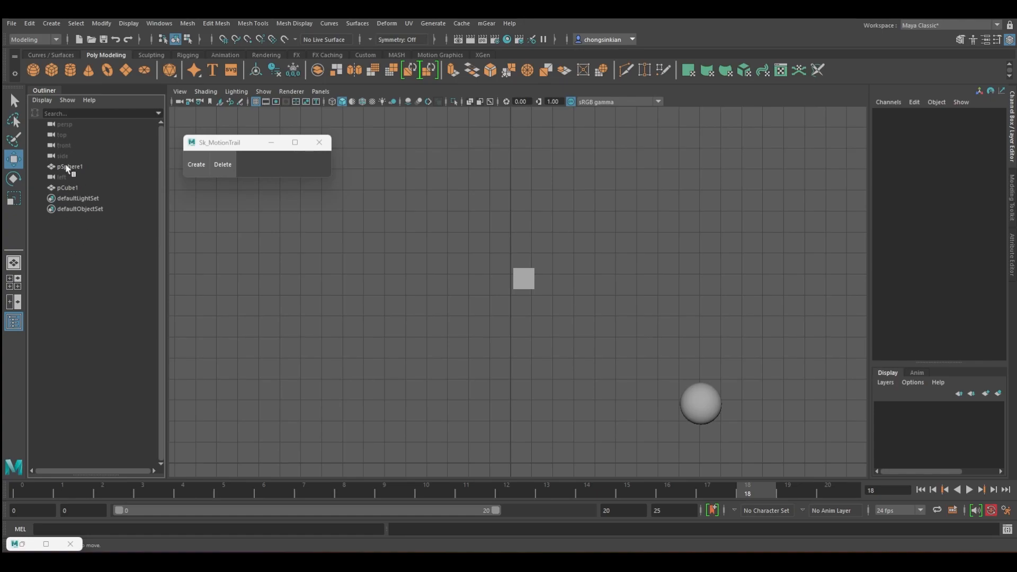
Create a per-frame motion trail for the cube alone with Sk_MotionTrail, and remove it with the same tool.
{"action": "left_click", "coordinate": [524, 279]}
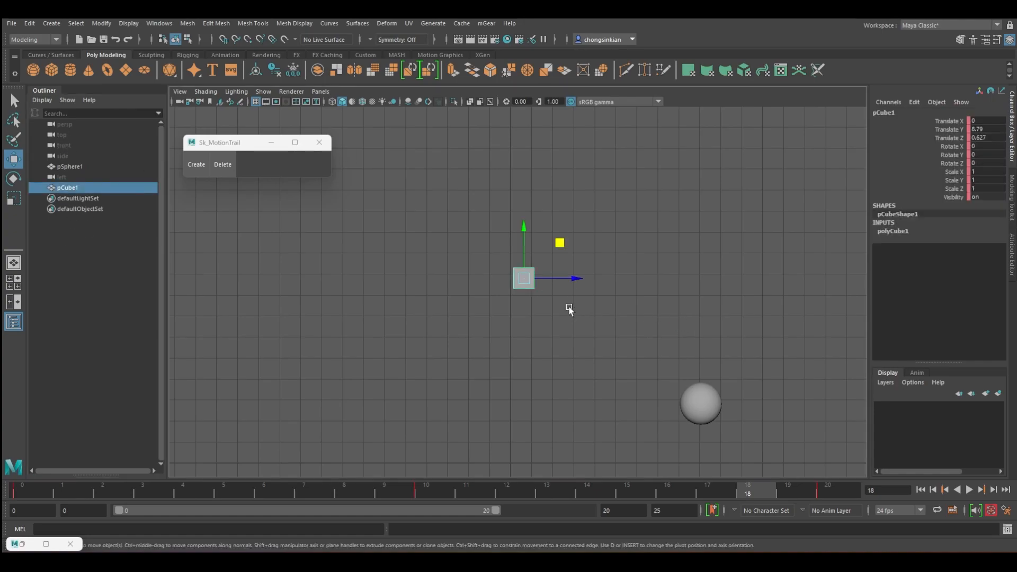
{"action": "left_click", "coordinate": [195, 164]}
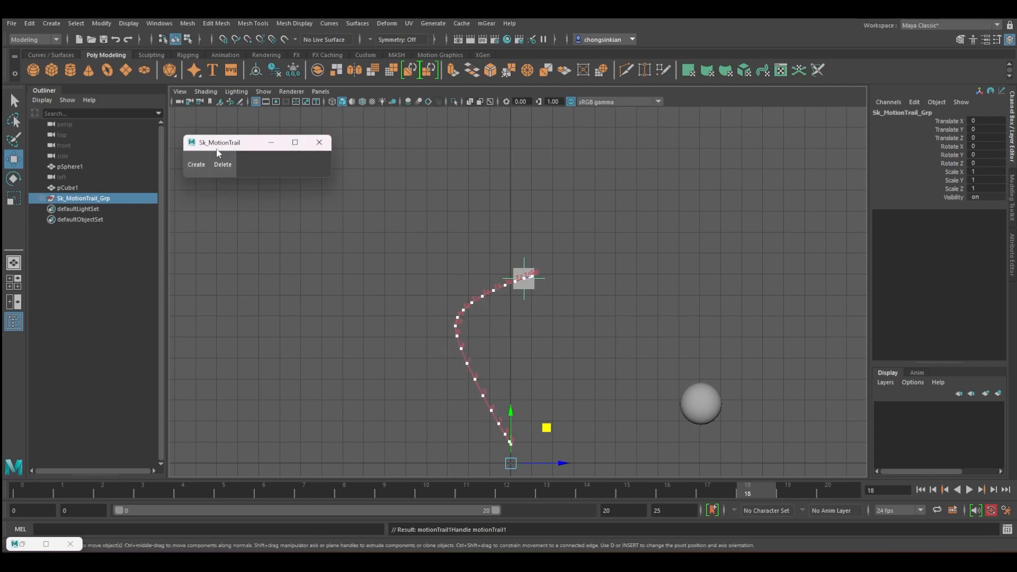
{"action": "left_click", "coordinate": [221, 168]}
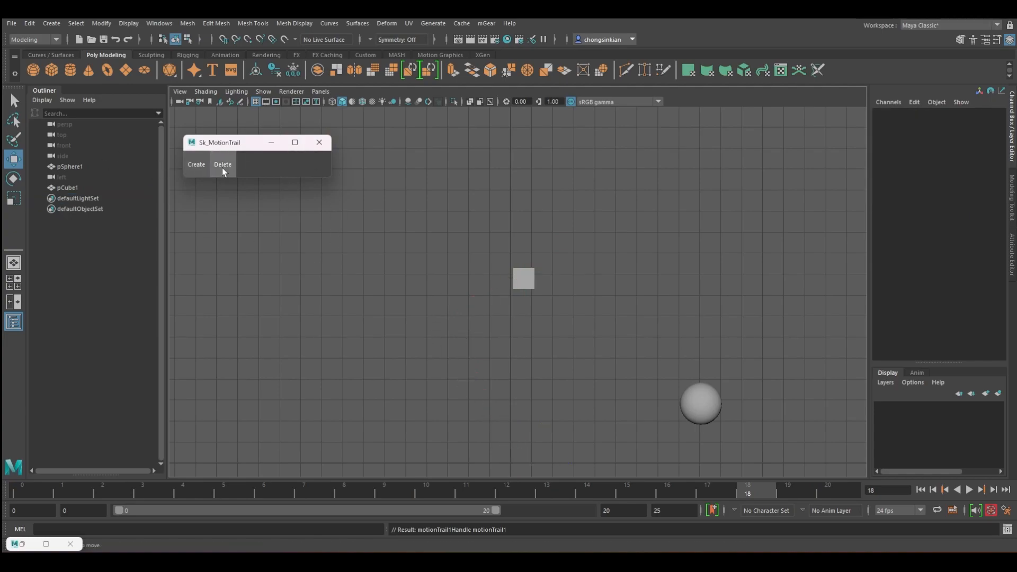
Try to create Sk_MotionTrail trails for the cube and sphere together, and select the leftover Sk_loc_grp and Sk_loc_grp1 groups.
{"action": "left_click", "coordinate": [518, 276]}
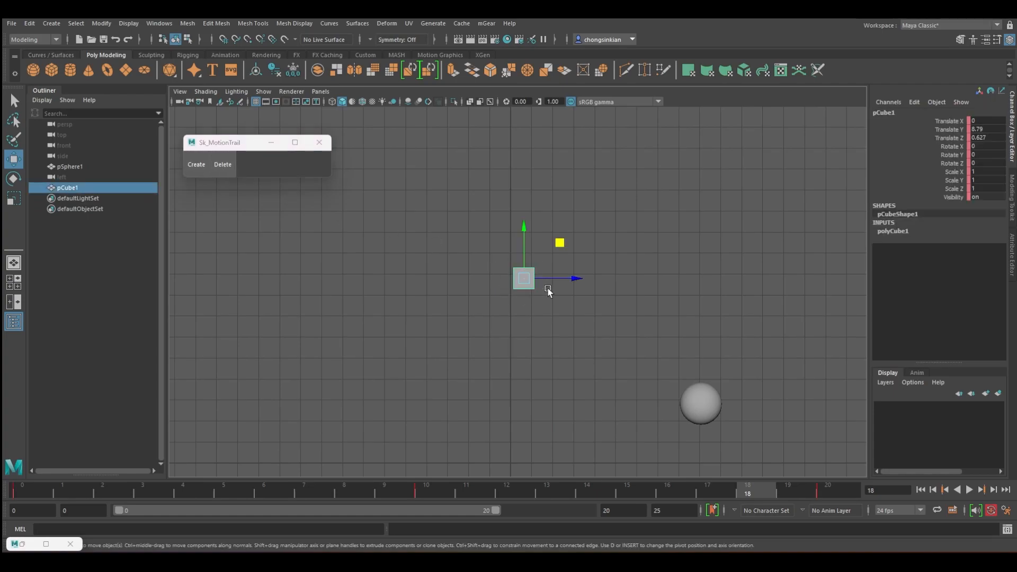
{"action": "left_click", "coordinate": [197, 164]}
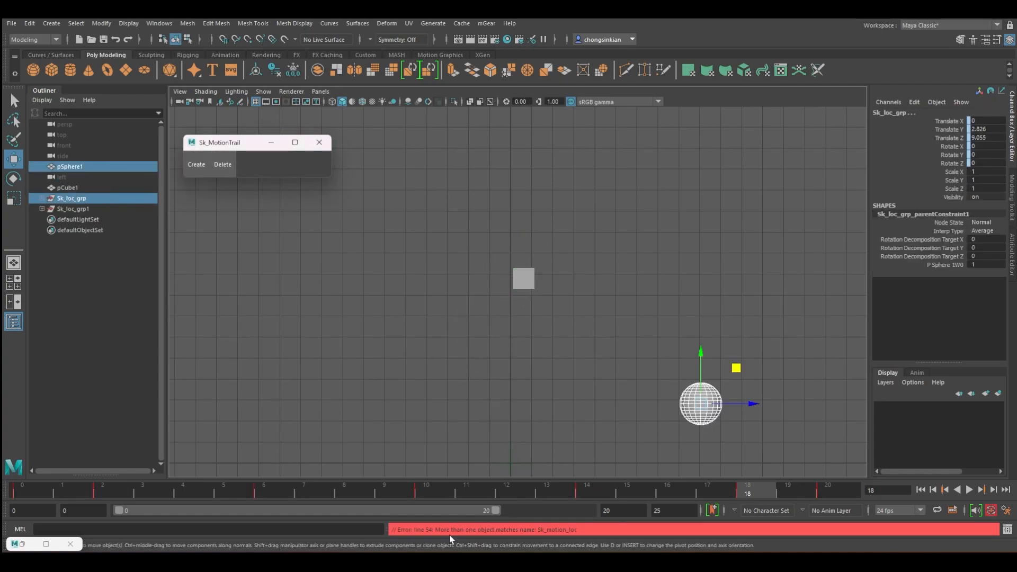
{"action": "left_click", "coordinate": [74, 209]}
{"action": "left_click", "coordinate": [77, 200]}
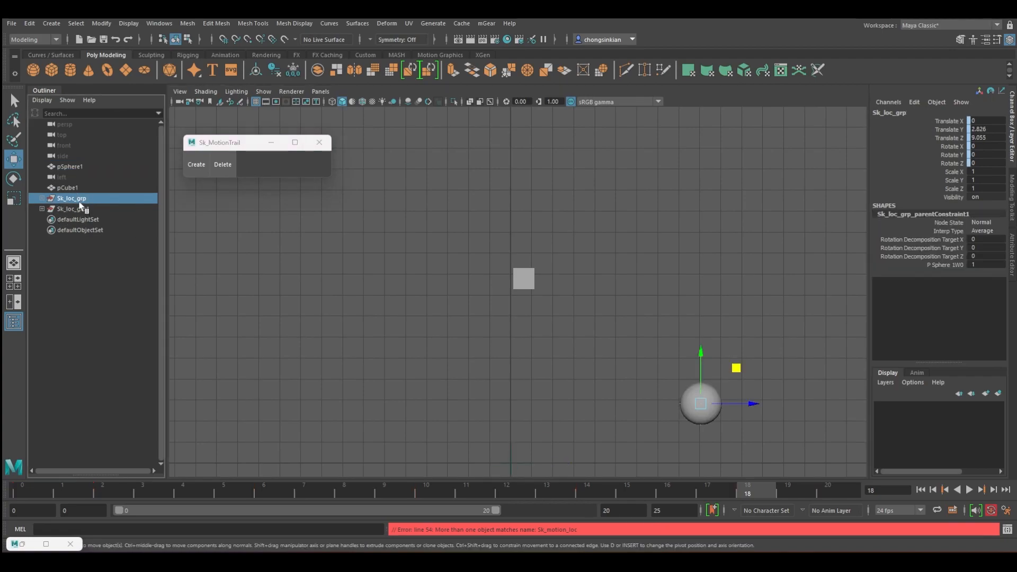
{"action": "left_click", "coordinate": [80, 209]}
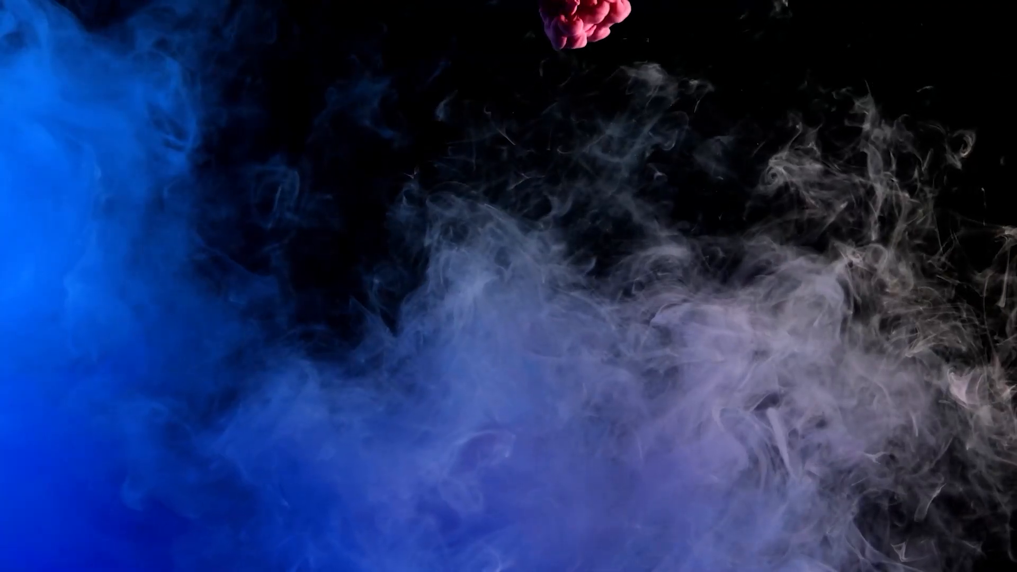